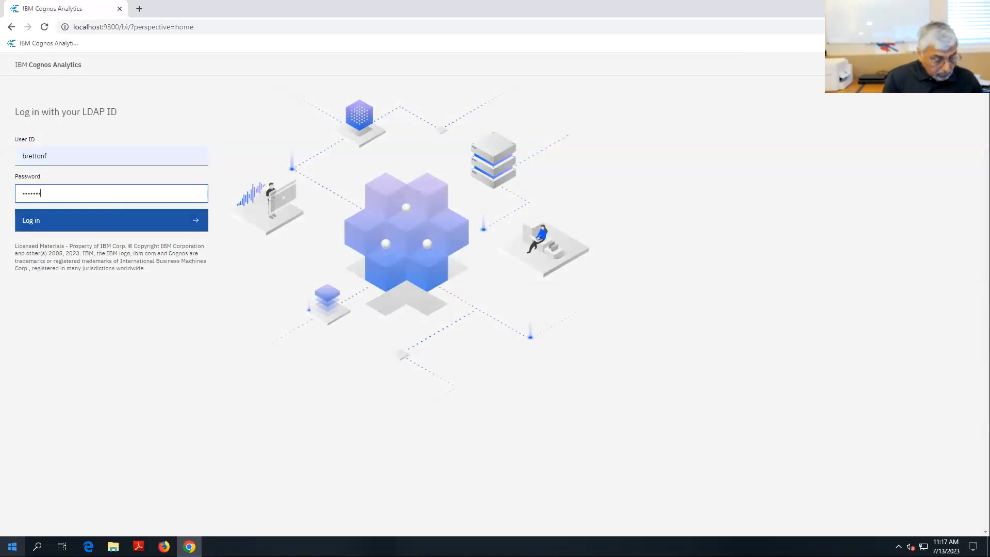
Log in and go to the Content area from the navigation menu, showing the empty My content tab.
key("Return")
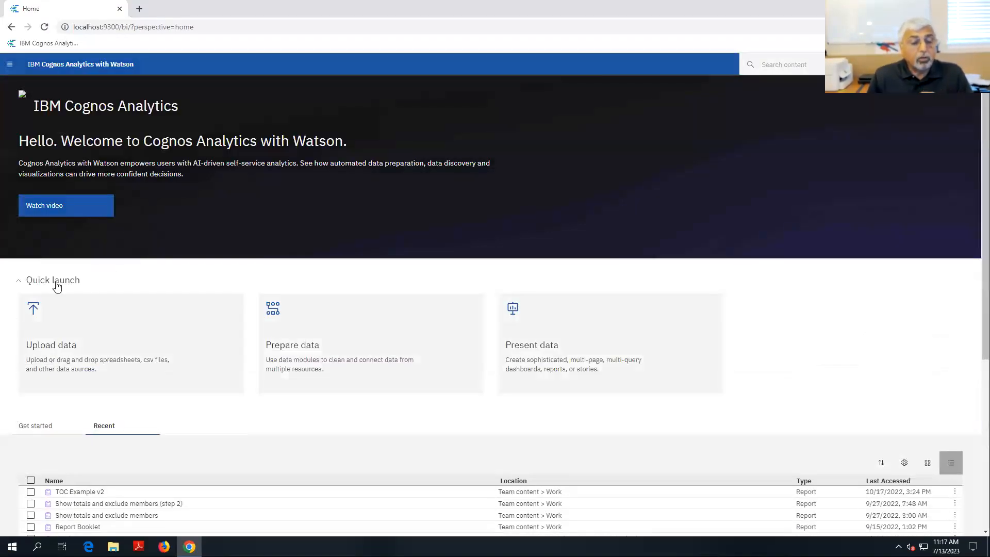
left_click(9, 63)
left_click(27, 156)
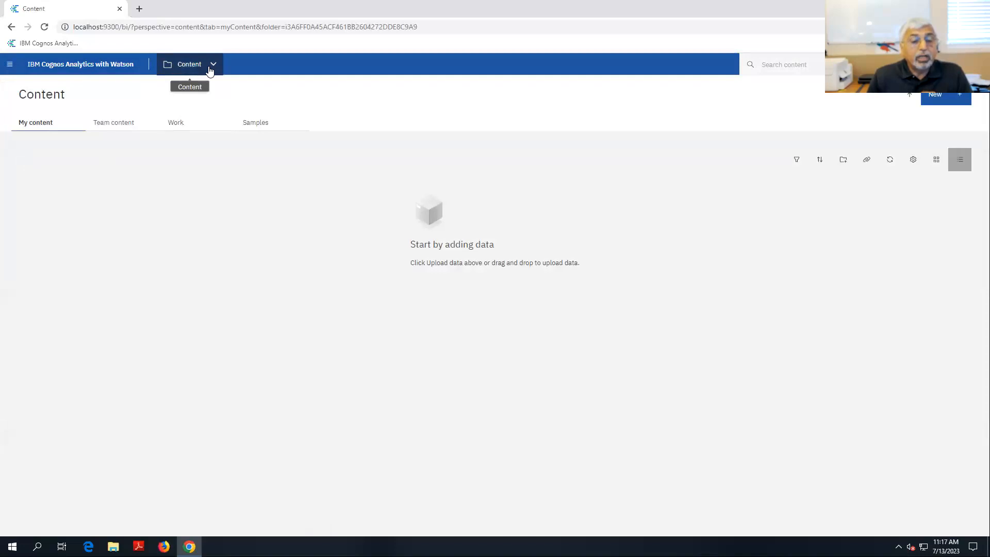
Switch between Team content and My content, ending on Team content's shared folders.
left_click(110, 125)
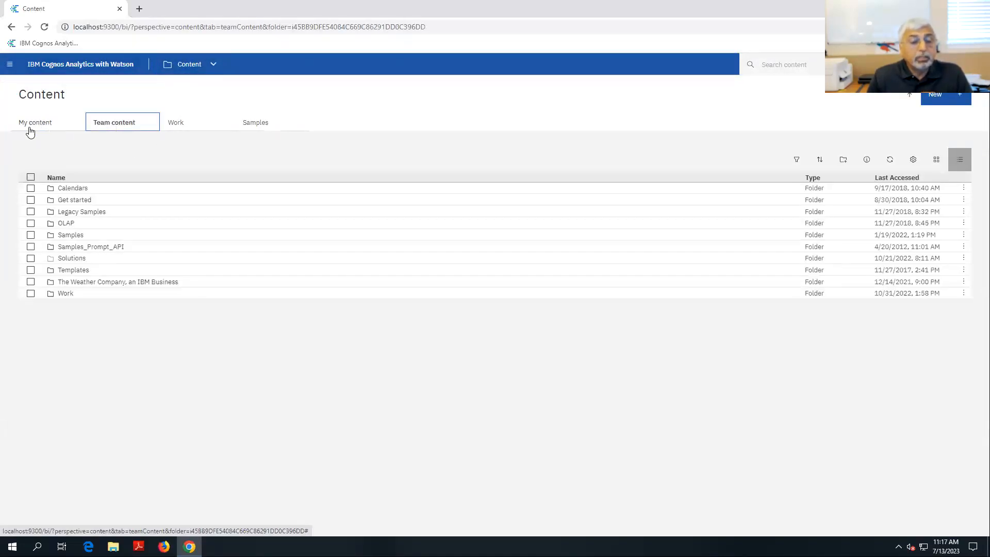
left_click(32, 127)
left_click(118, 127)
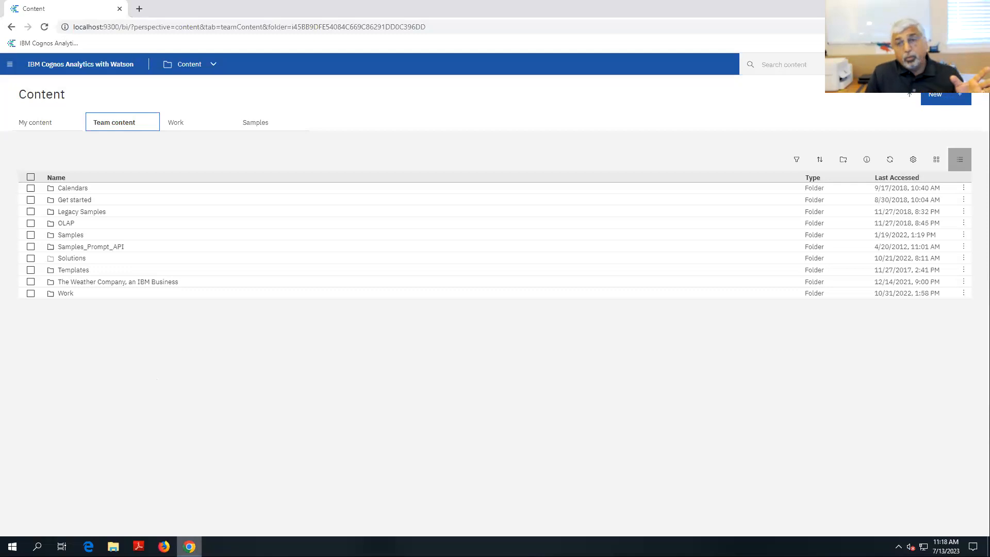
mouse_move(190, 547)
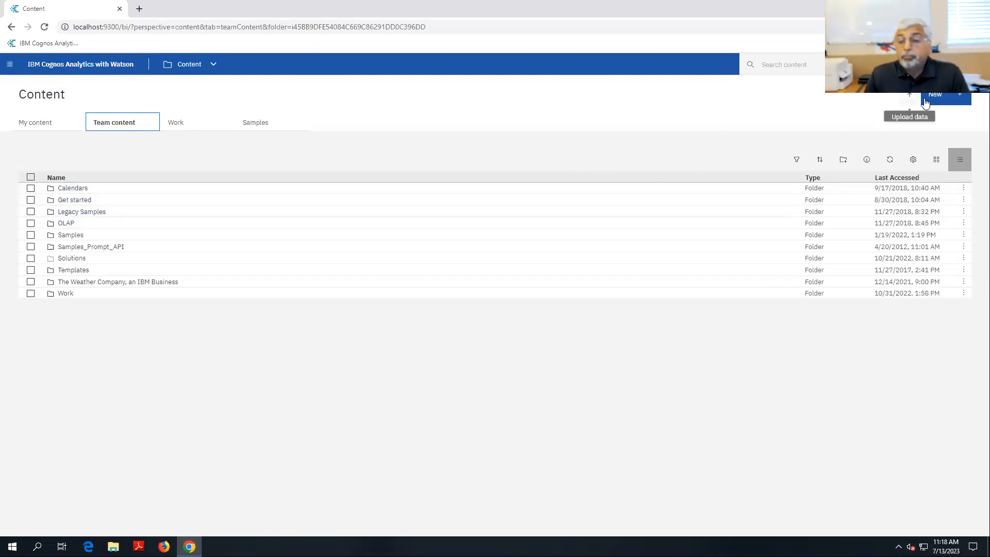
Open the Samples folder in Team content, then close the Content view to return Home.
left_click(10, 64)
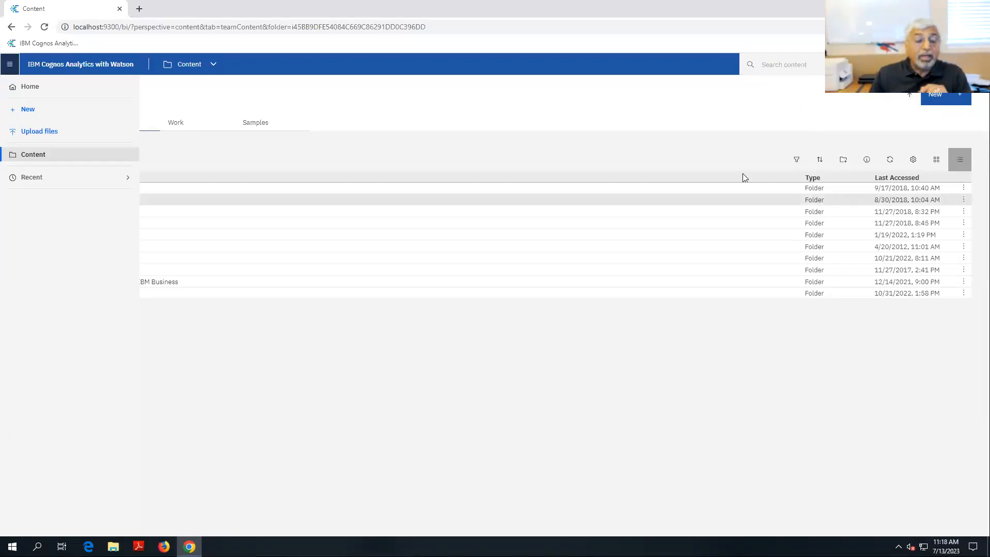
left_click(362, 116)
left_click(70, 235)
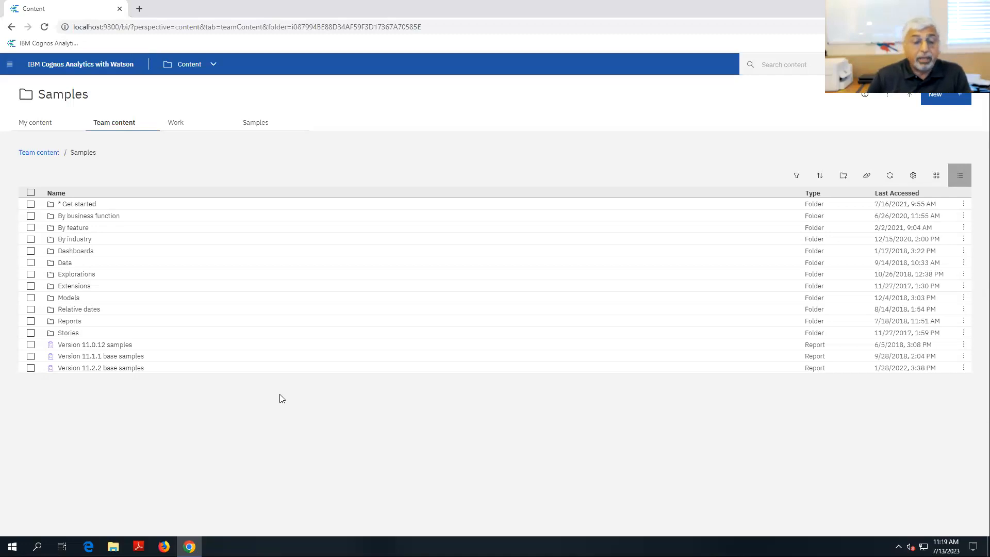
left_click(217, 66)
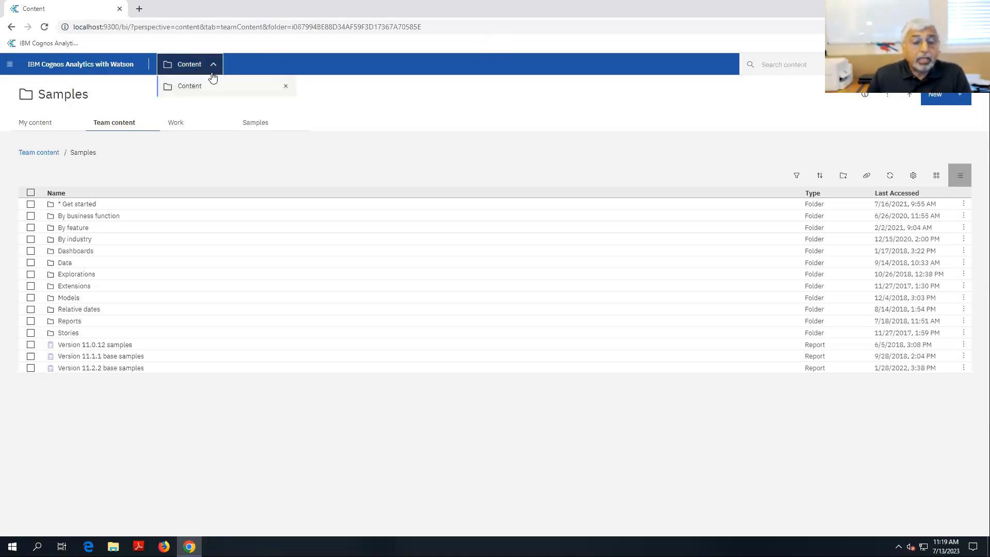
left_click(287, 87)
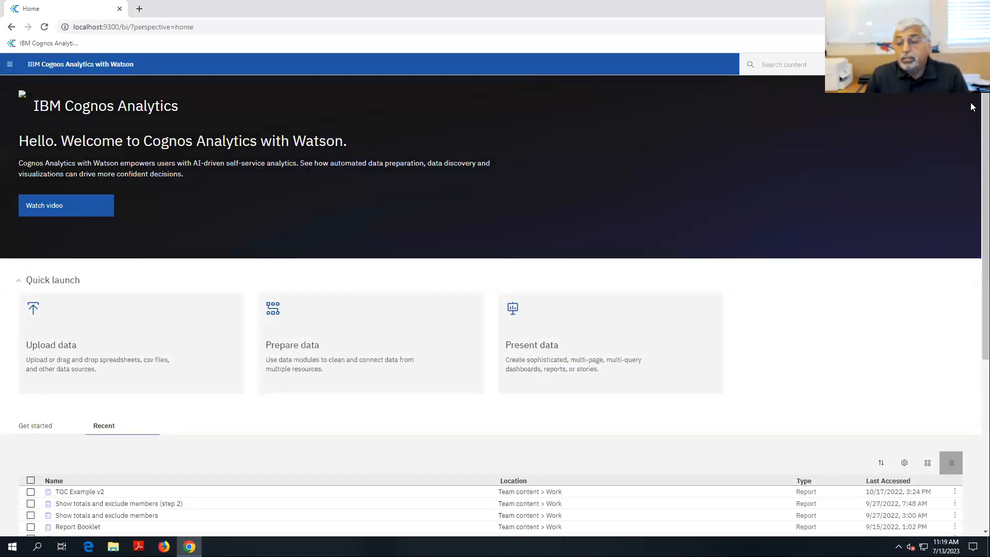
Review the Settings and Profile tabs of the user's profile, then switch to the other remote session.
left_click(955, 65)
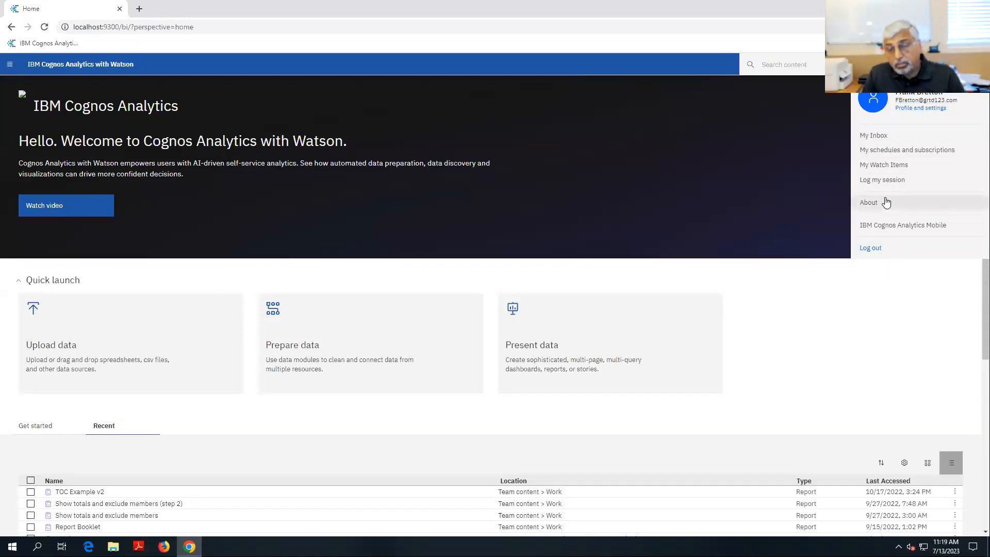
left_click(908, 109)
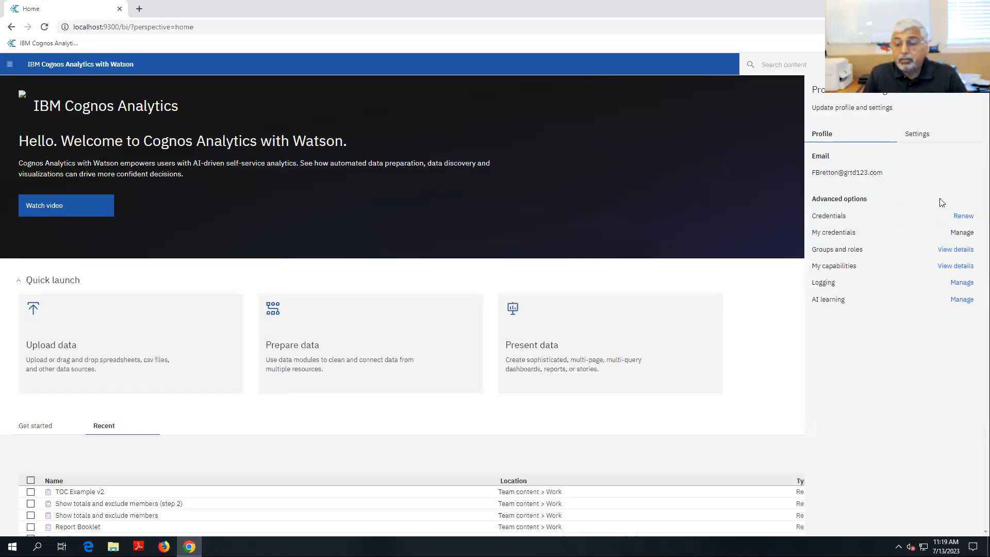
left_click(911, 135)
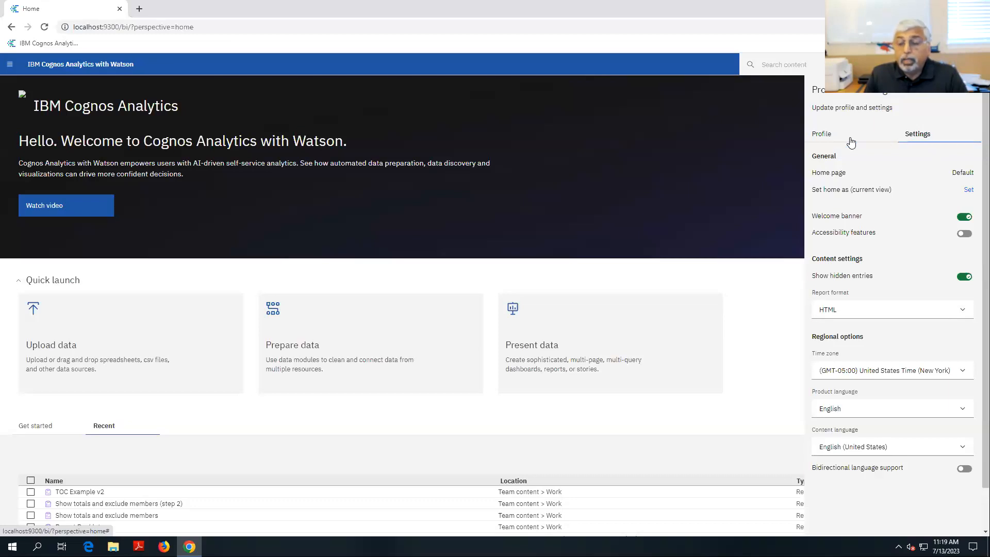
left_click(821, 134)
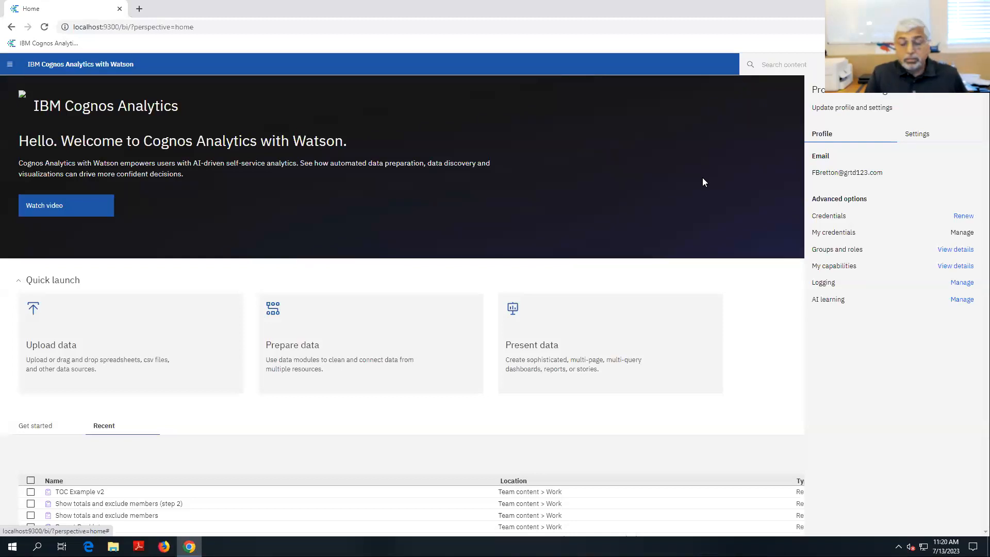
key("alt+Tab")
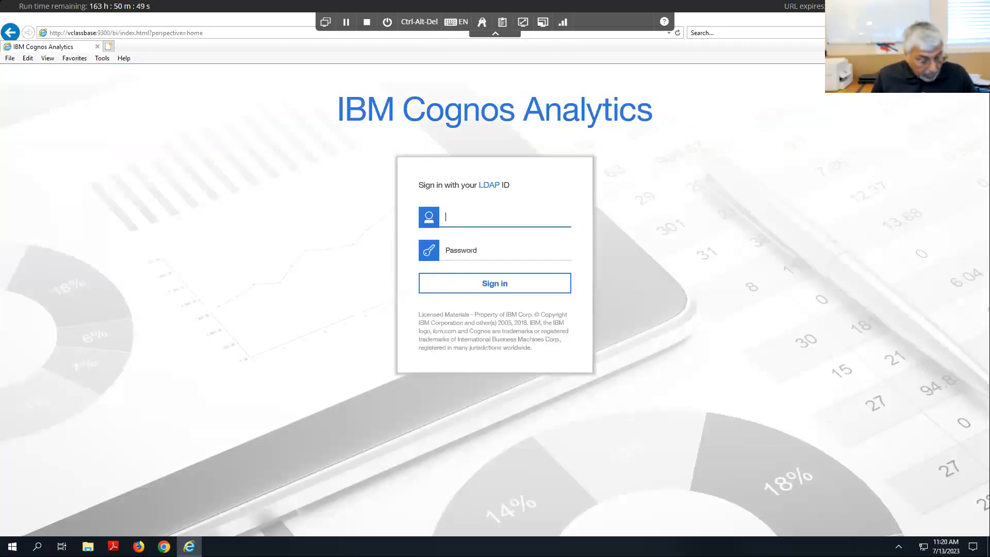
Sign in to the other Cognos session with the user's name and password.
type("brettonf")
left_click(454, 250)
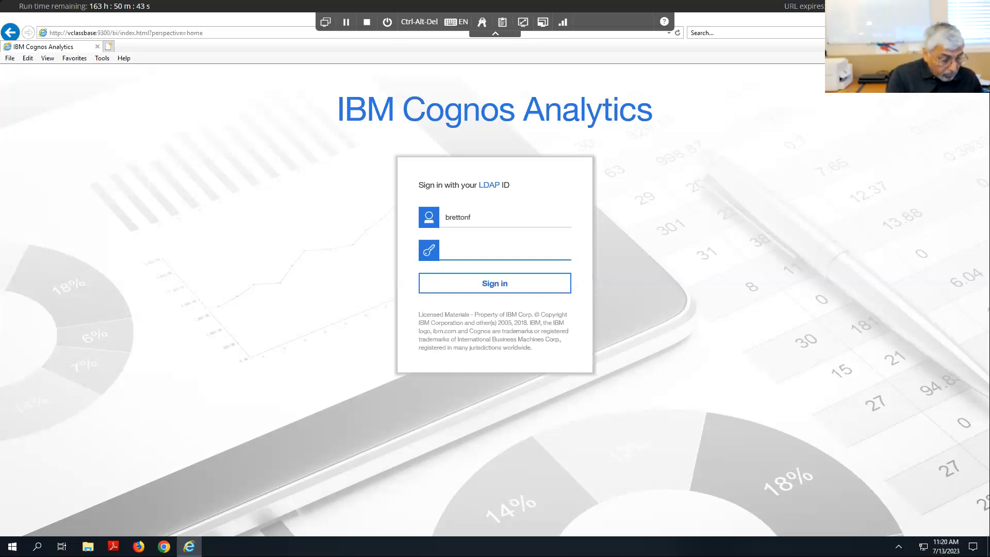
type("•••••••")
key("Return")
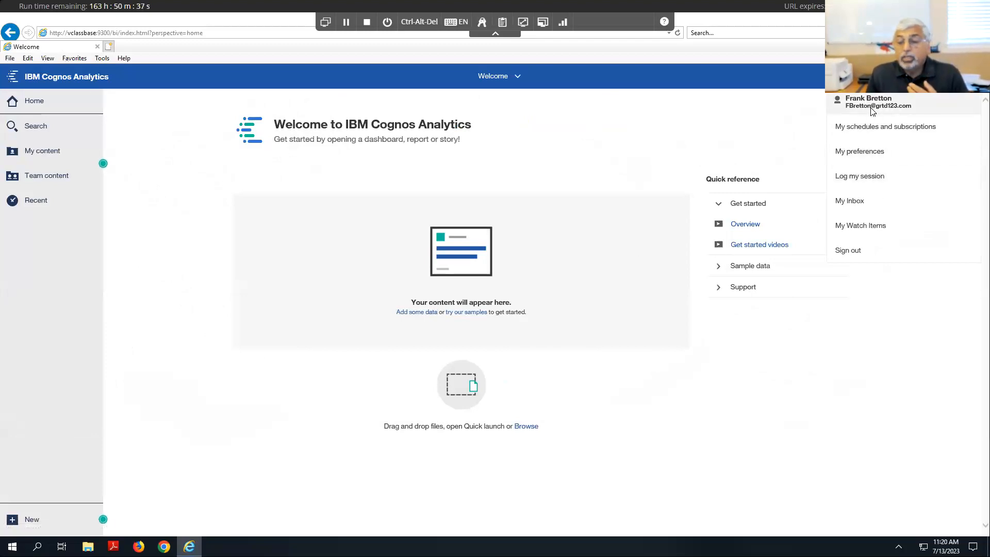
Browse the user's personal and general preferences, close the panel, and switch to the PowerPoint slideshow.
left_click(860, 155)
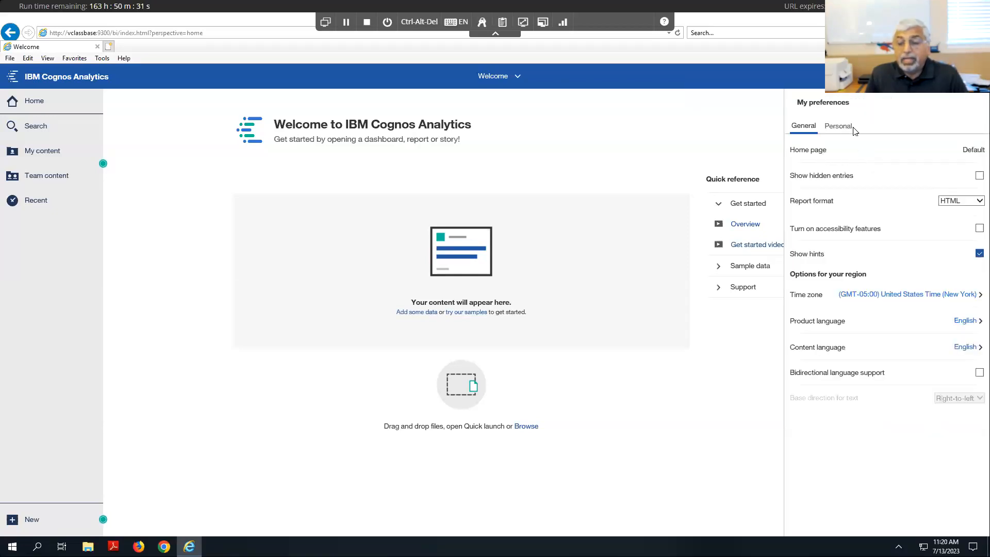
left_click(844, 129)
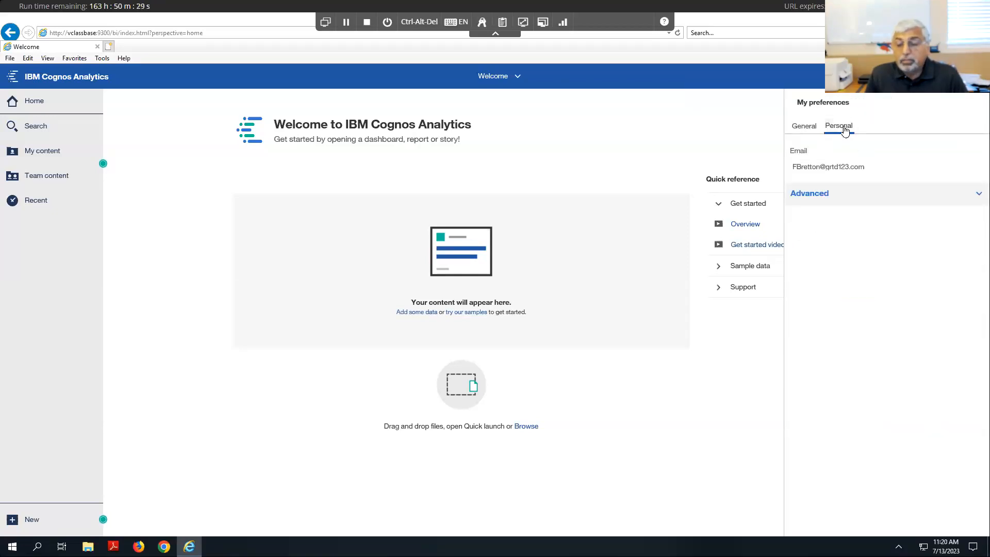
left_click(805, 135)
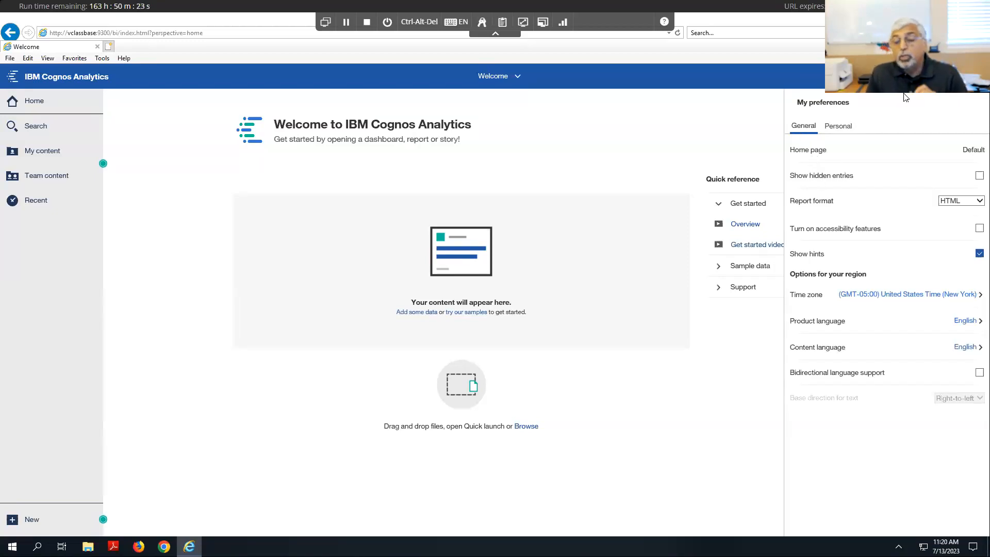
left_click(950, 84)
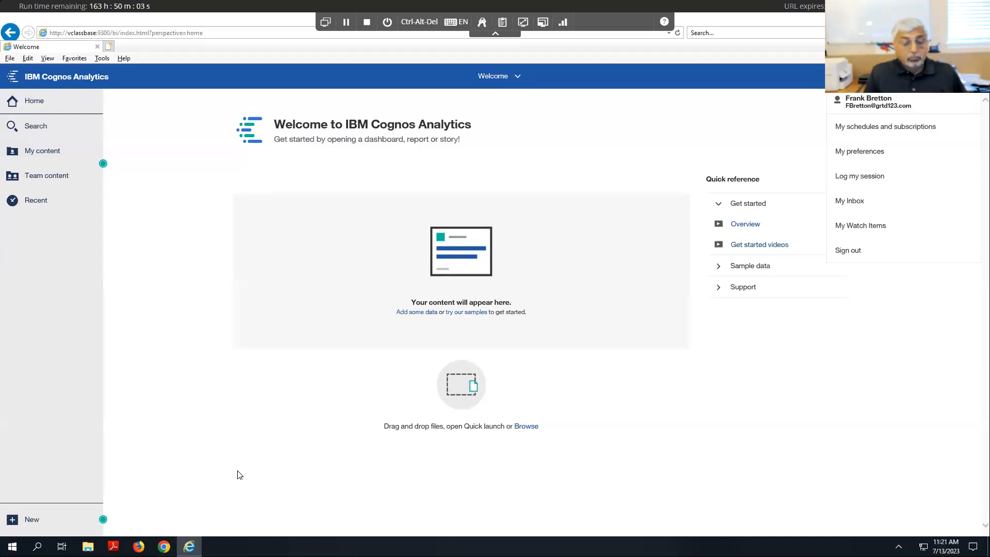
key("alt+Tab")
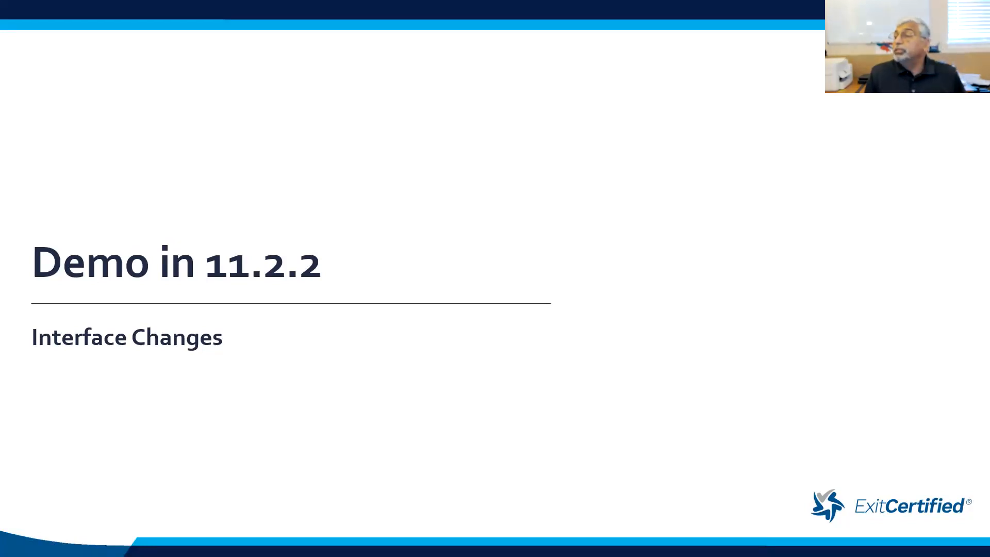
Create a new report from the Blank template through New > Report.
key("alt+Tab")
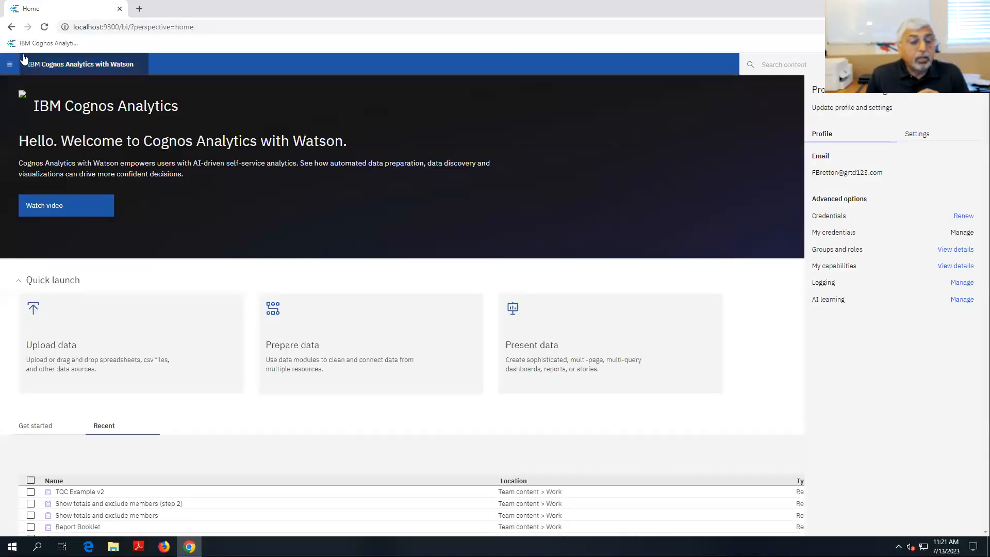
left_click(10, 69)
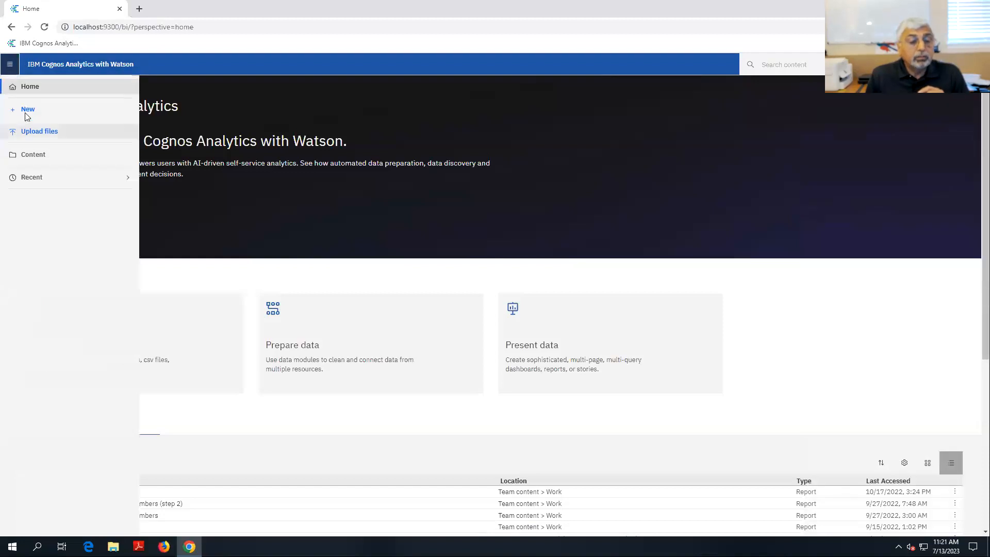
left_click(27, 111)
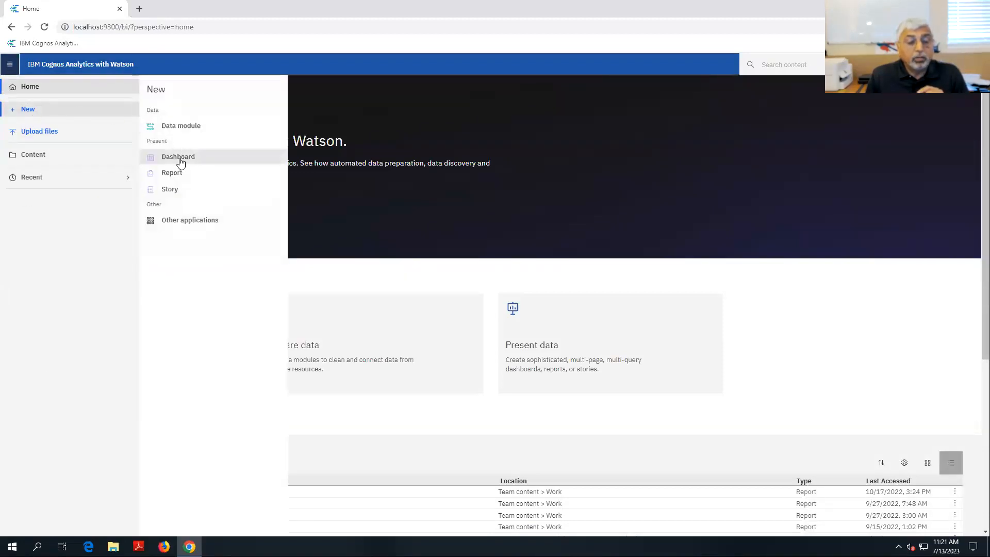
left_click(177, 177)
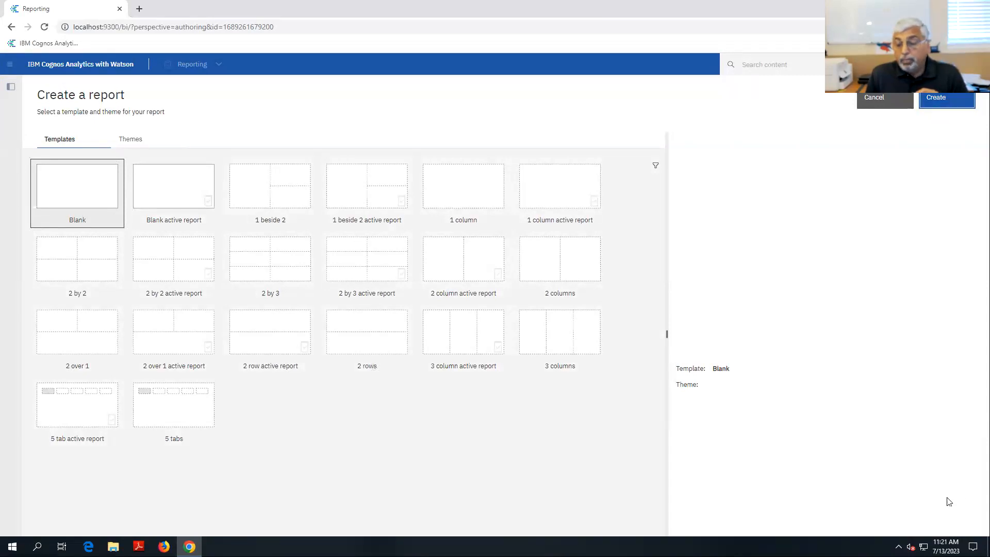
left_click(946, 101)
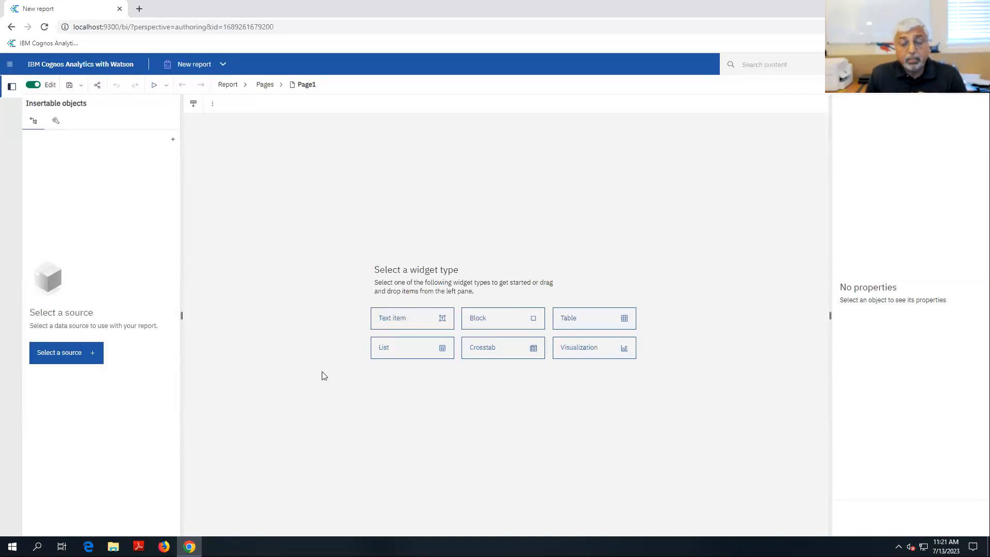
left_click(509, 328)
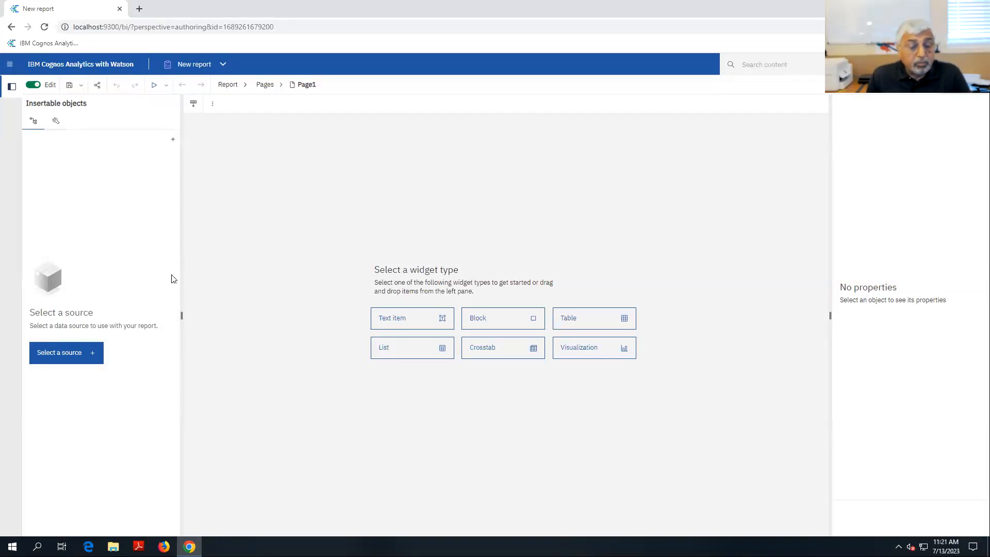
Set GO data warehouse (query) from Samples > Models as the data source and show the Toolbox.
left_click(64, 354)
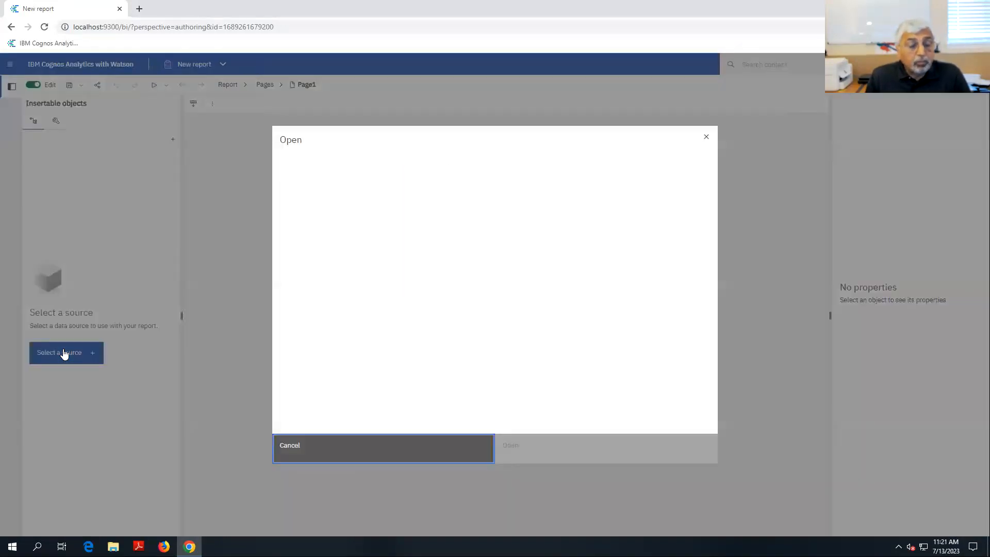
left_click(310, 295)
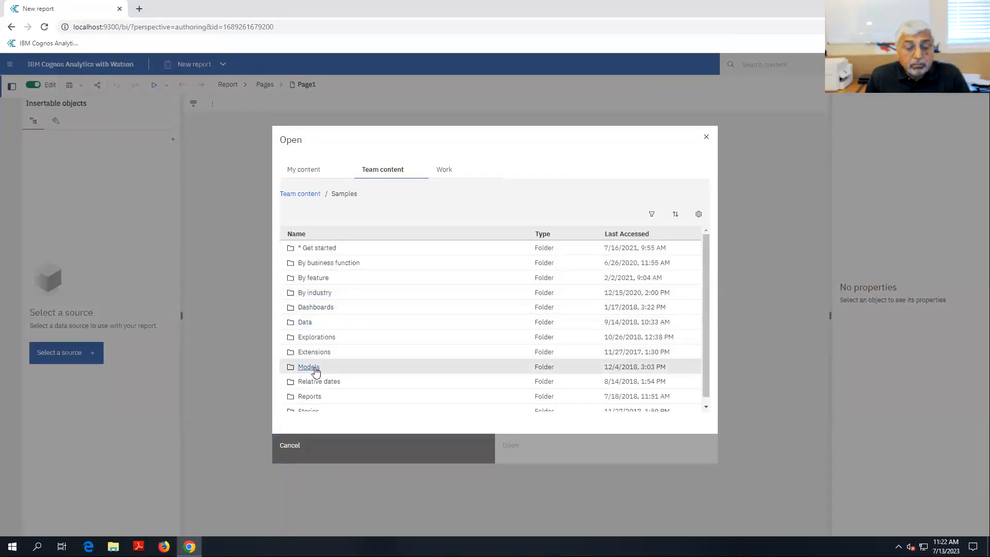
left_click(316, 368)
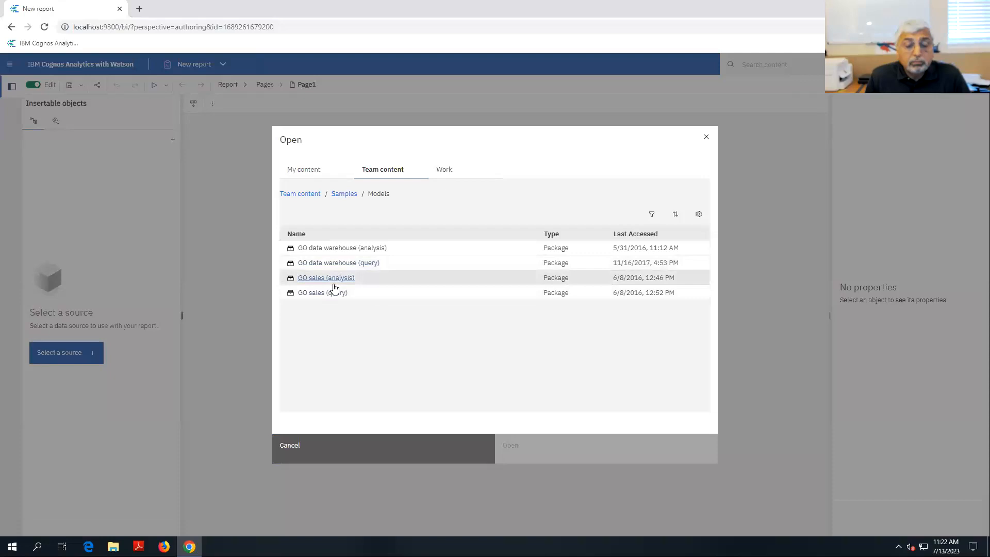
left_click(332, 264)
left_click(521, 447)
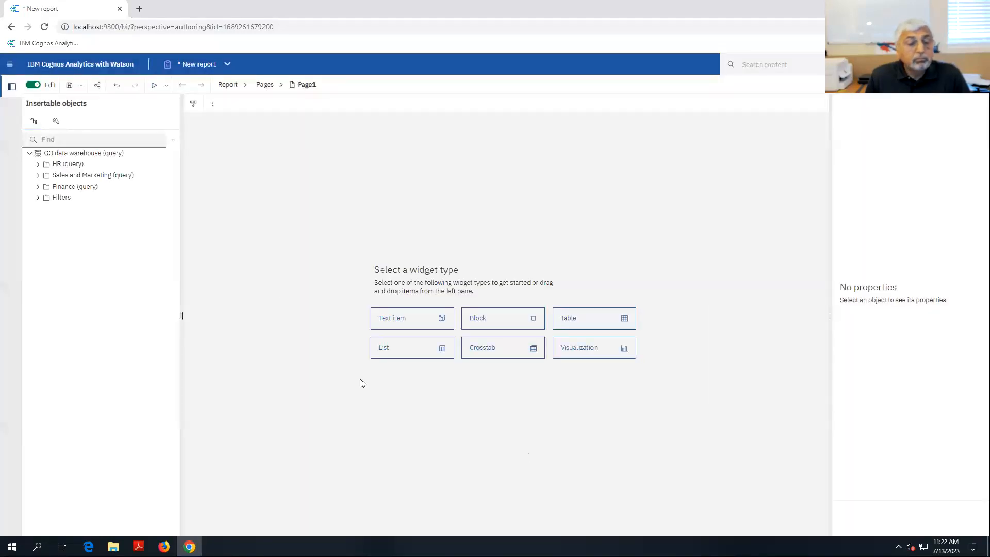
left_click(56, 120)
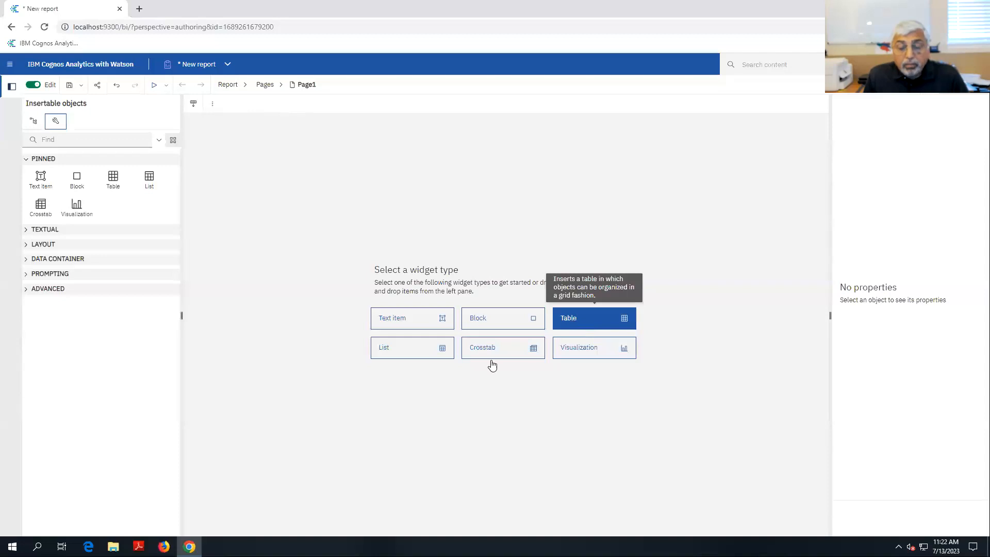
Insert a List named List1 with Query1, toggle the Advanced and Pinned groups, then return to the slideshow.
left_click(398, 355)
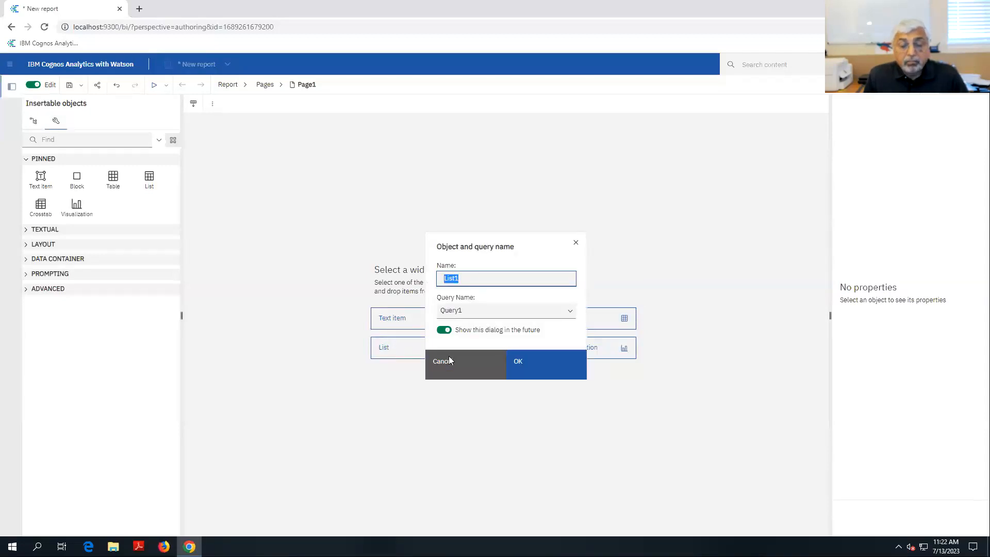
left_click(526, 367)
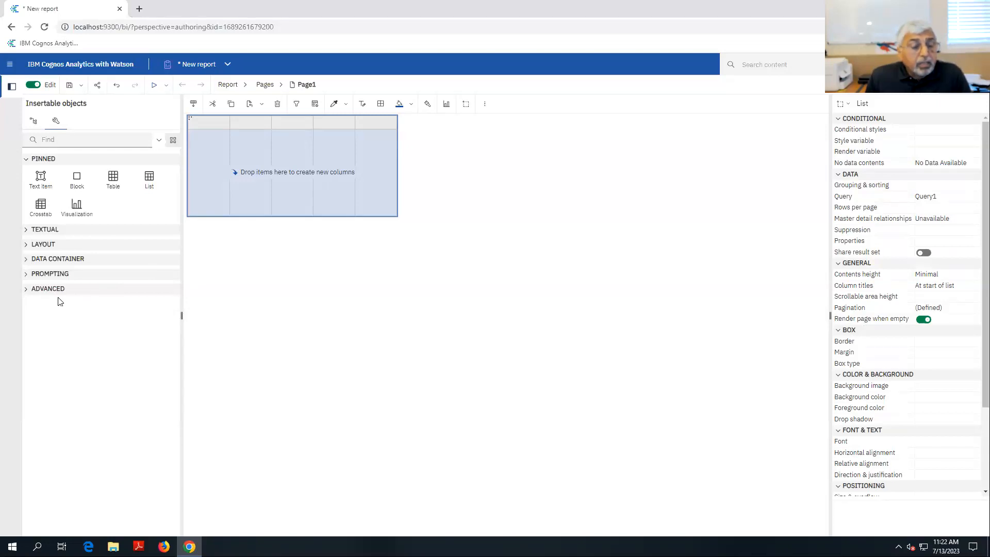
left_click(27, 290)
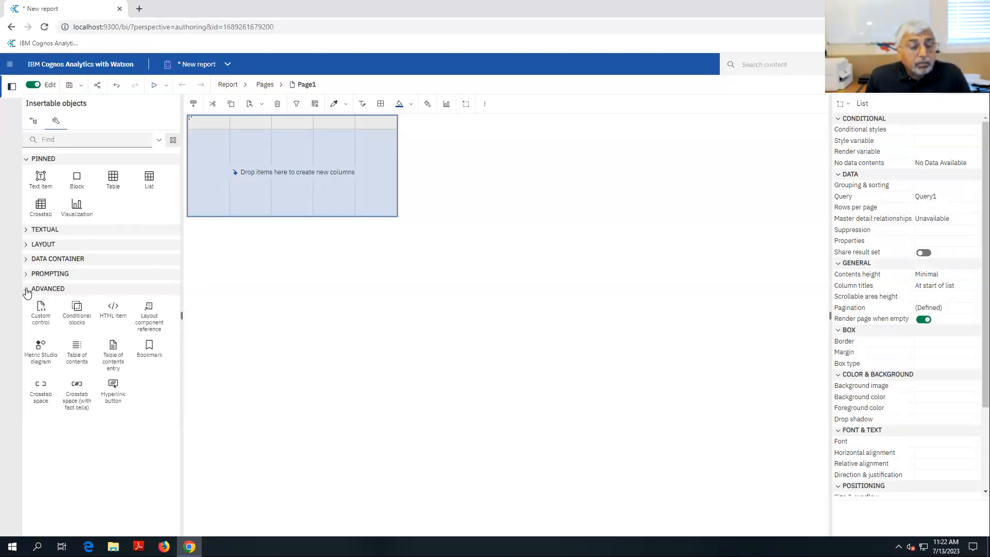
left_click(27, 291)
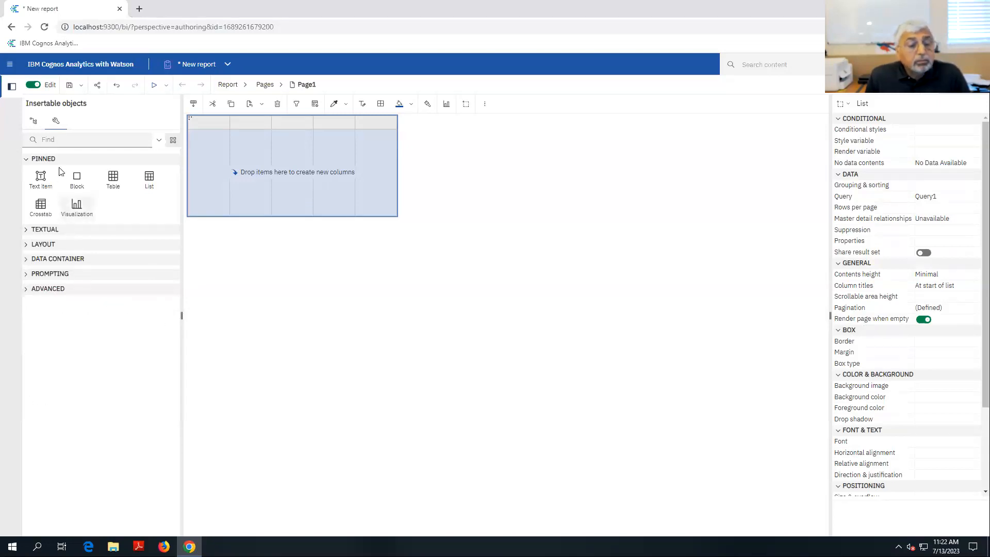
left_click(27, 160)
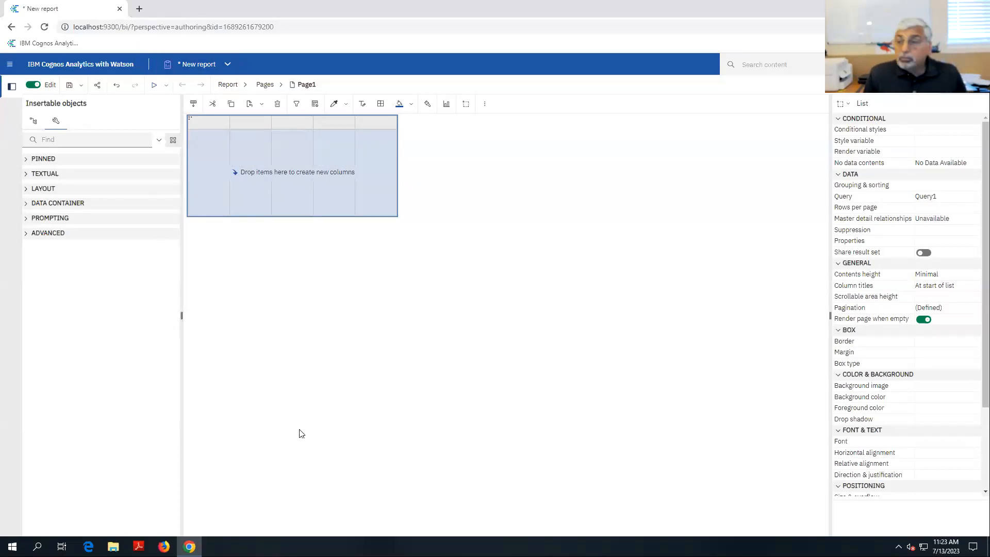
key("alt+Tab")
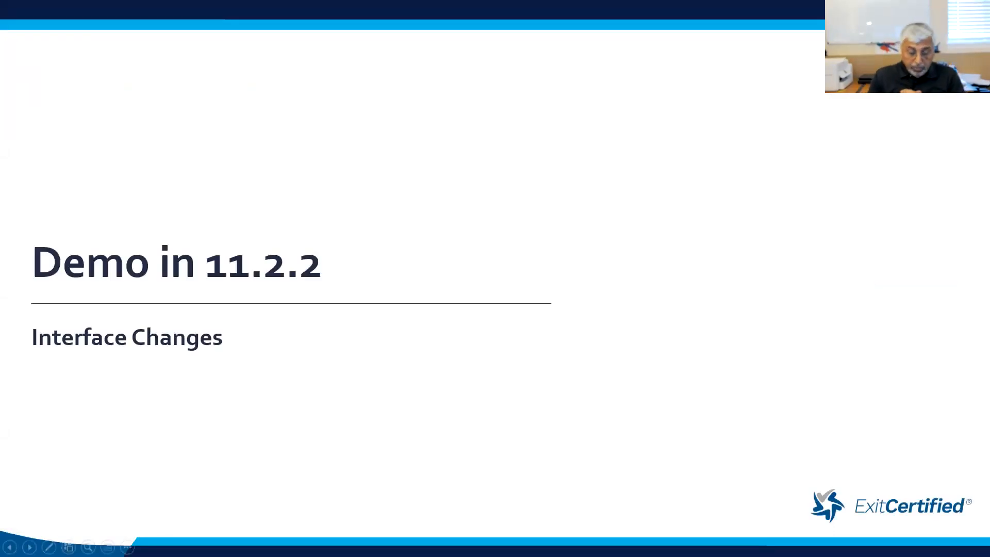
Advance two slides to Visualizations and underline Box and Radar in red ink.
key("Right")
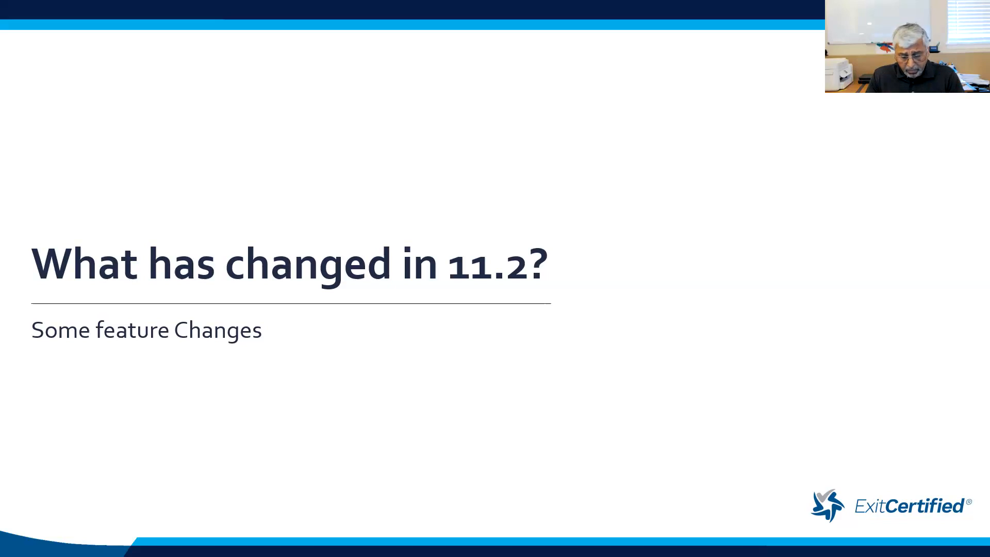
key("Right")
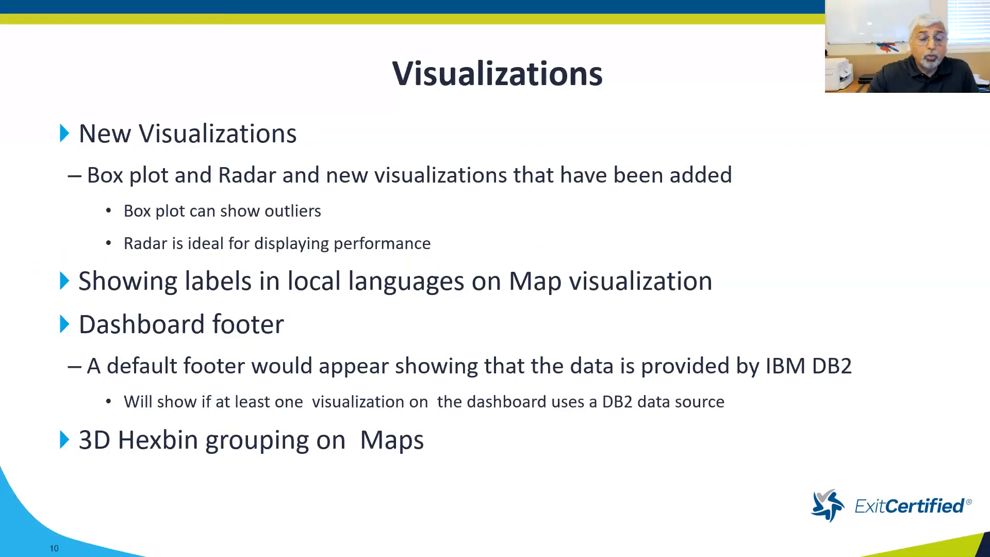
left_click_drag(98, 192, 130, 189)
left_click_drag(225, 189, 274, 191)
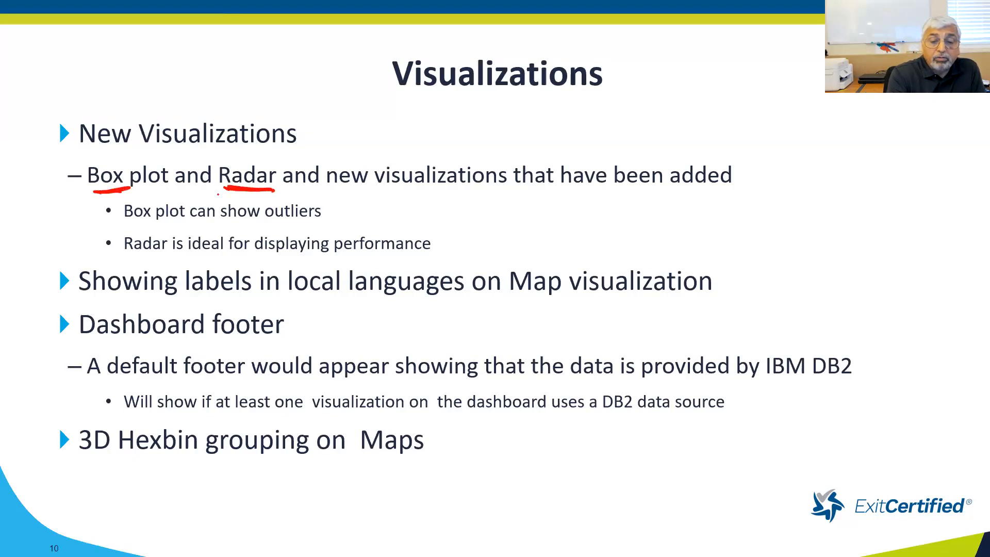
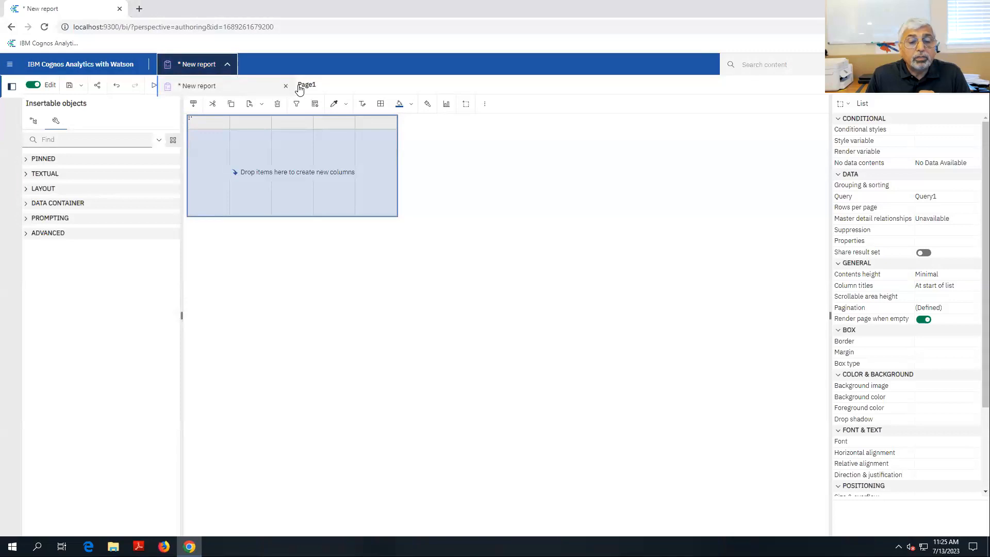
Close the unfinished New report tab, which brings up the unsaved-changes warning.
left_click(285, 86)
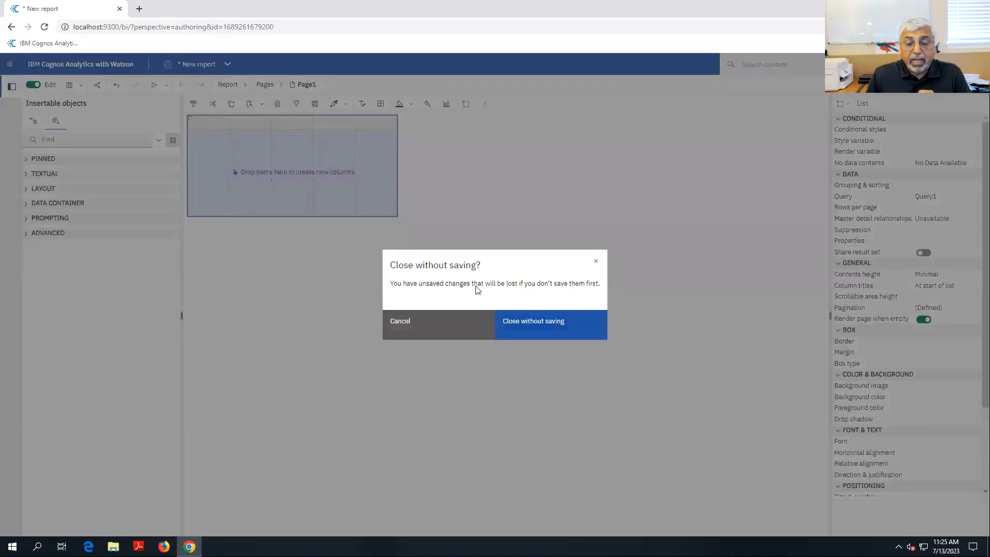
Discard the report's changes and create a new dashboard from the blank Tabbed template.
left_click(528, 330)
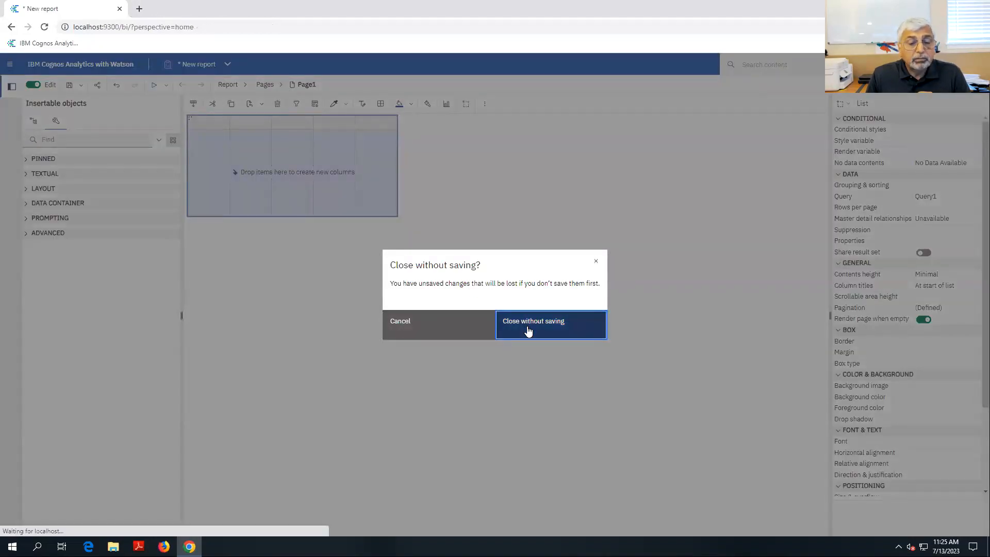
left_click(10, 66)
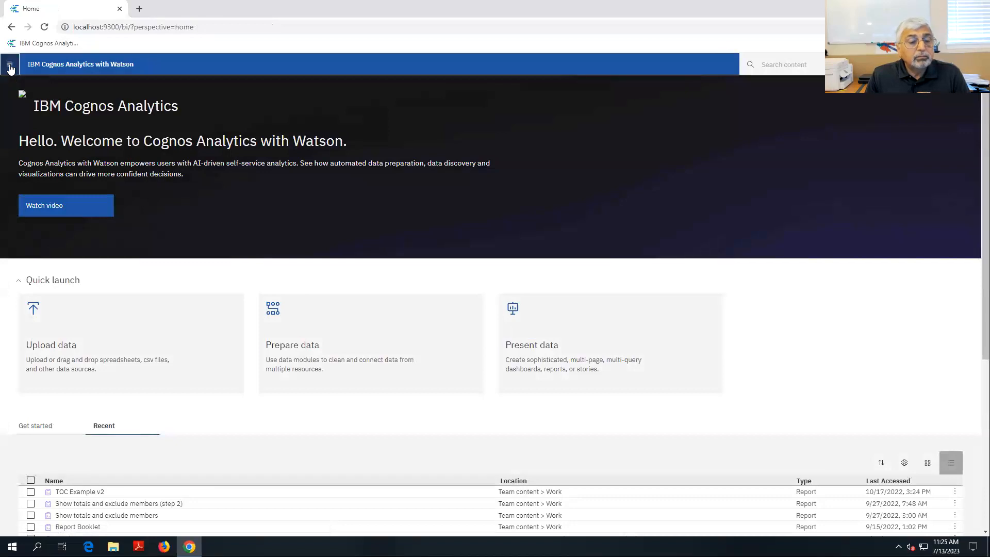
left_click(32, 113)
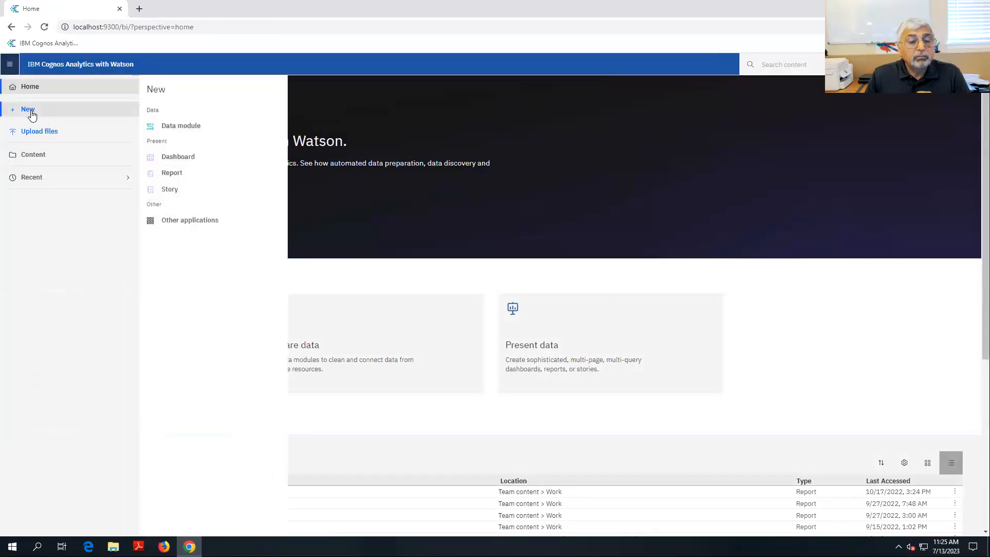
left_click(179, 162)
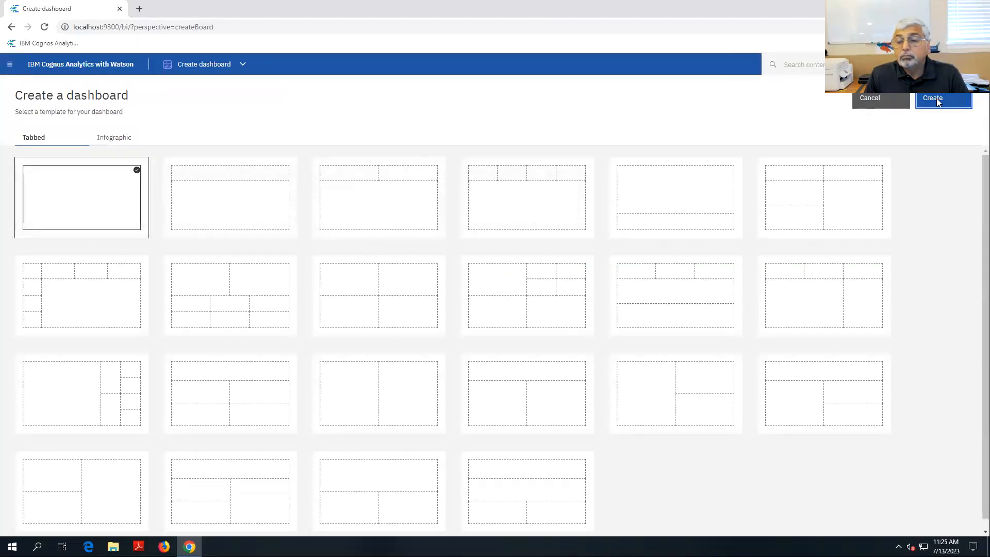
left_click(945, 101)
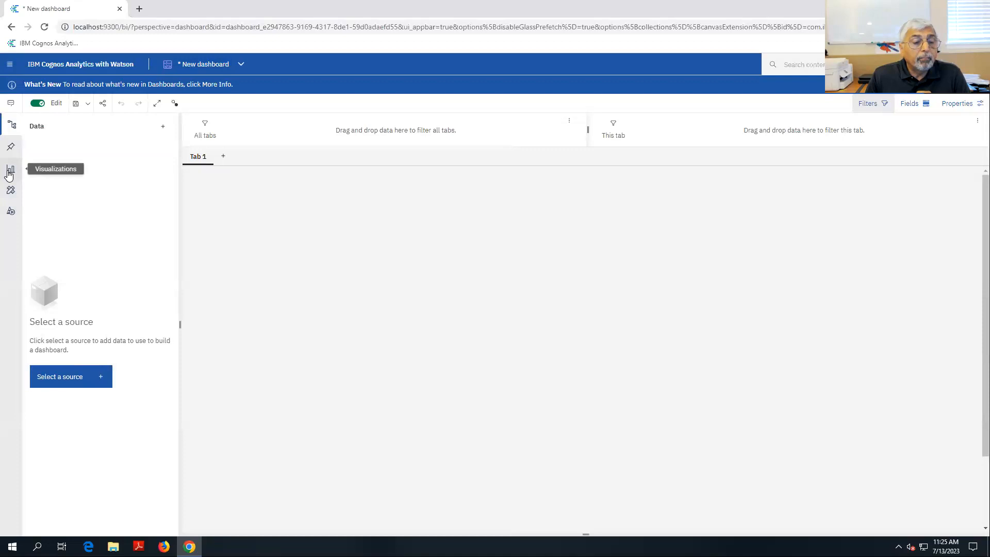
Drag the Map tile from the Visualizations panel onto Tab 1 of the dashboard.
left_click(10, 172)
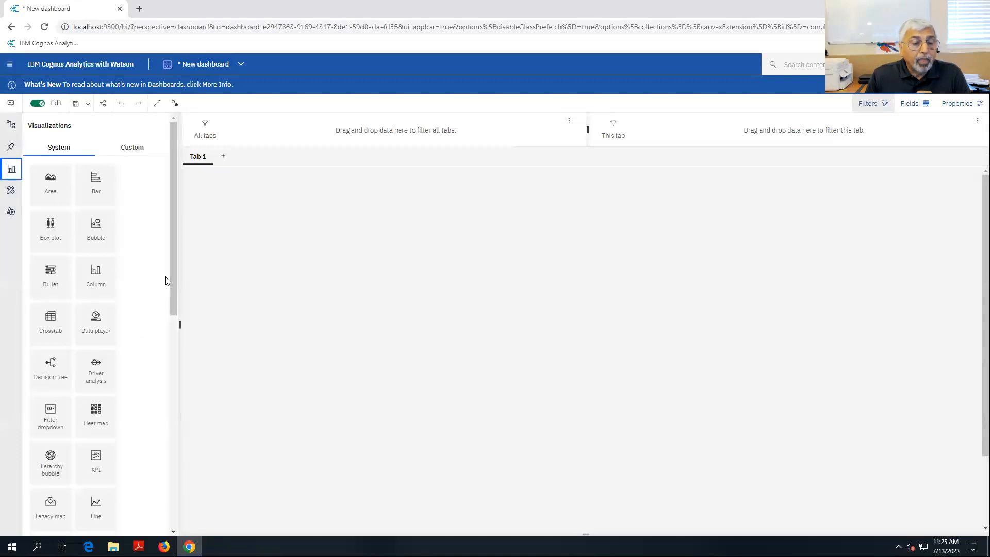
scroll(176, 298, "down", 2)
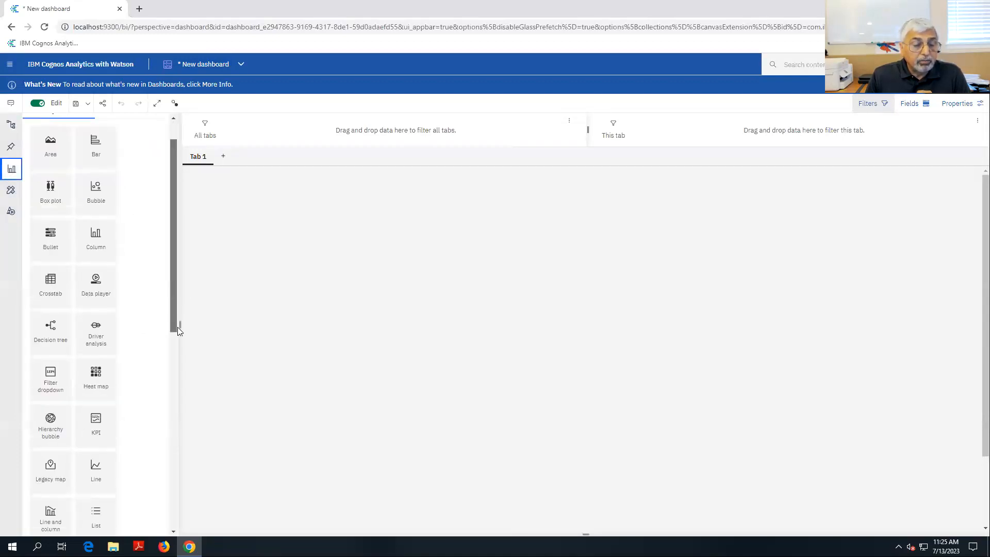
scroll(175, 388, "down", 3)
left_click_drag(173, 420, 165, 349)
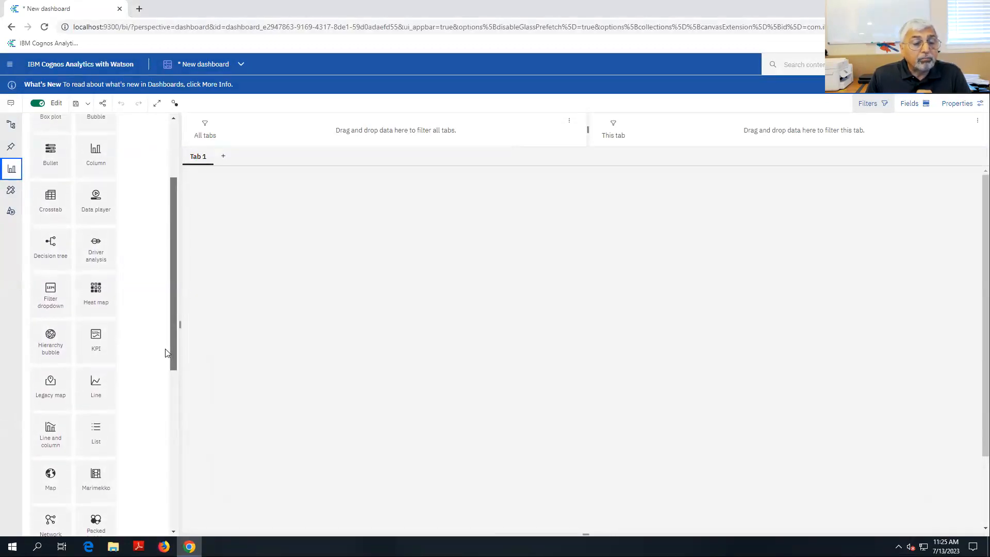
left_click_drag(172, 367, 174, 516)
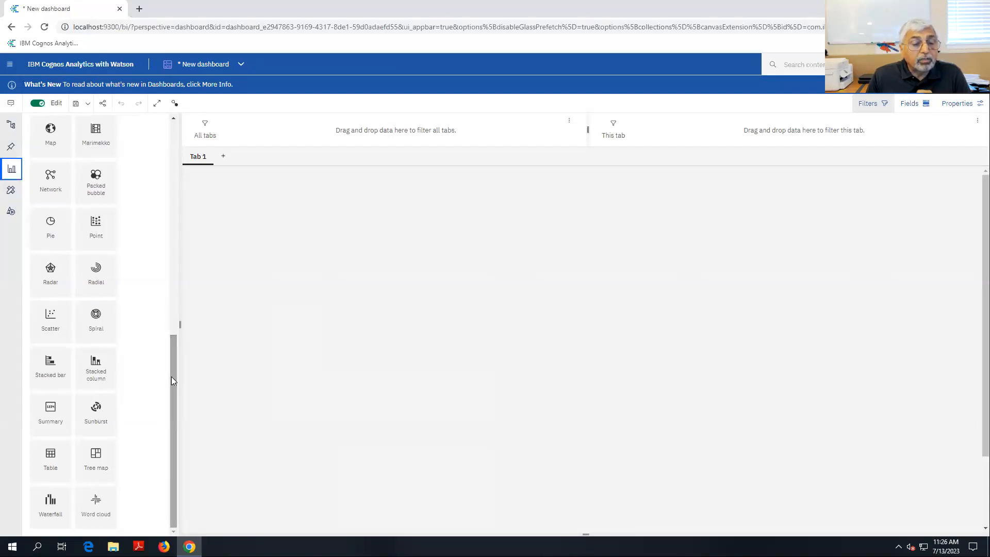
left_click_drag(61, 139, 375, 354)
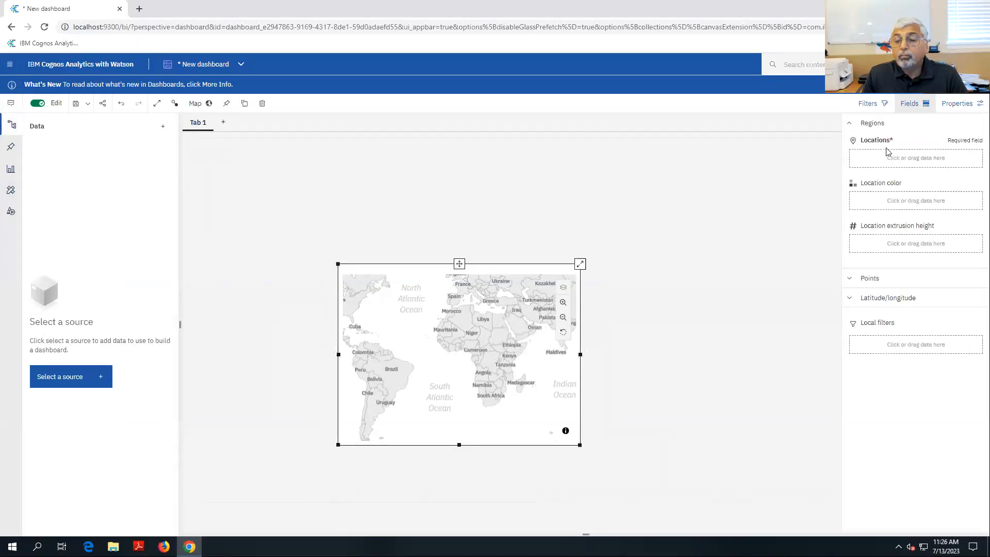
Review the Type options of the map's Points layer in Properties.
left_click(957, 103)
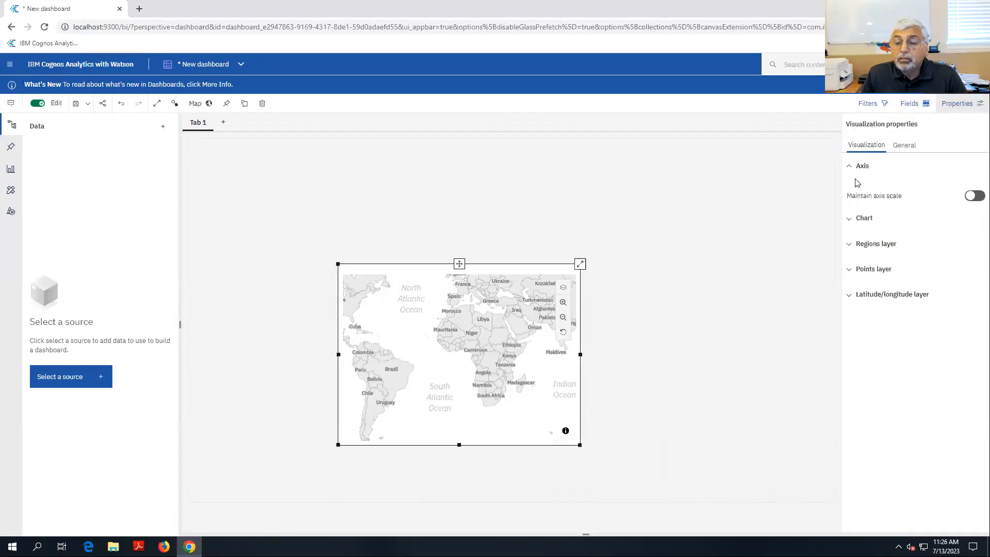
left_click(849, 272)
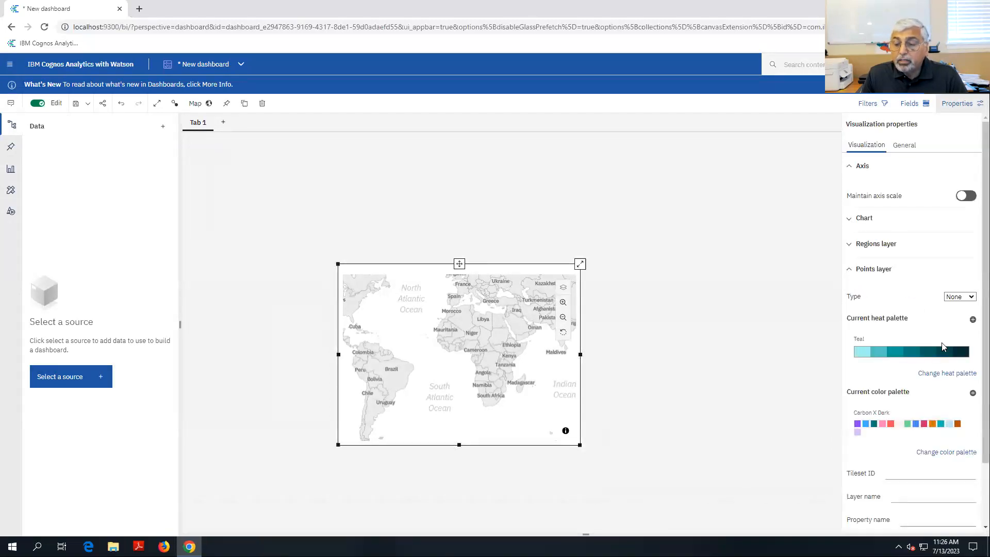
left_click(971, 298)
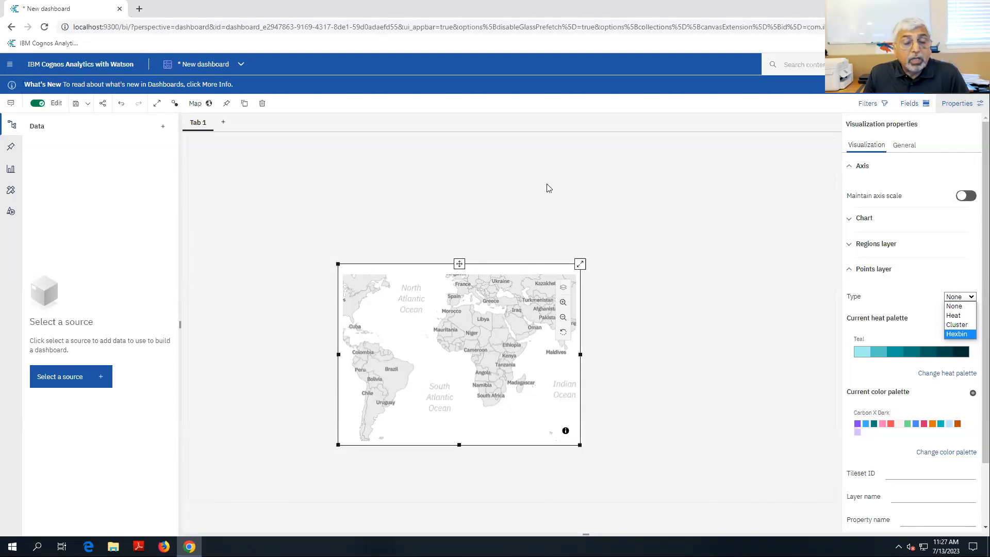
Close the map dashboard with Close without saving.
left_click(241, 66)
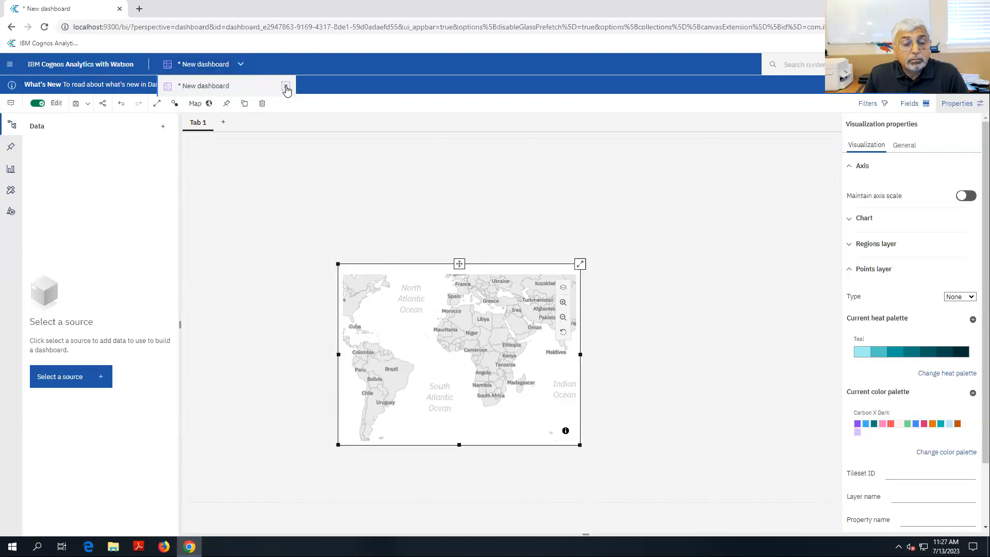
left_click(286, 88)
left_click(558, 325)
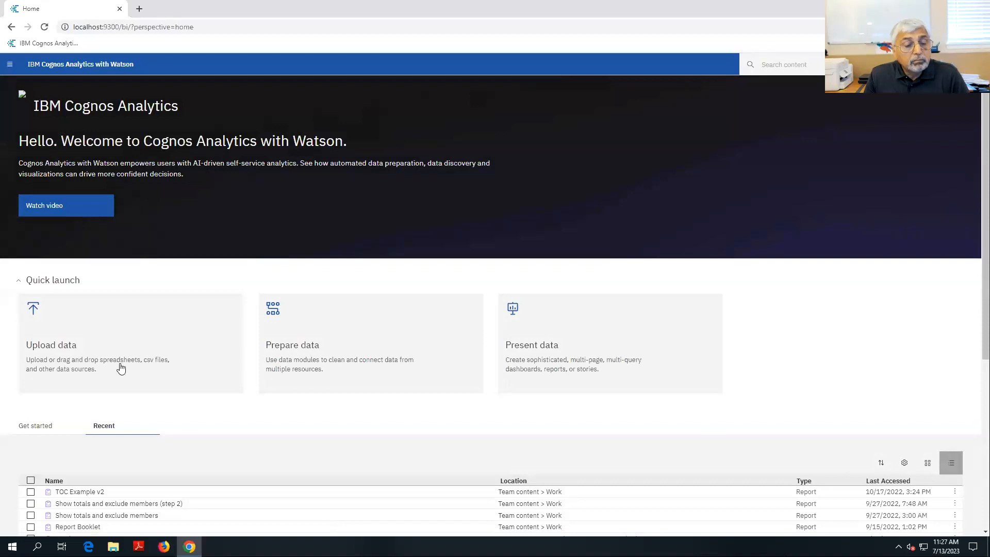
left_click(9, 64)
left_click(14, 114)
left_click(173, 176)
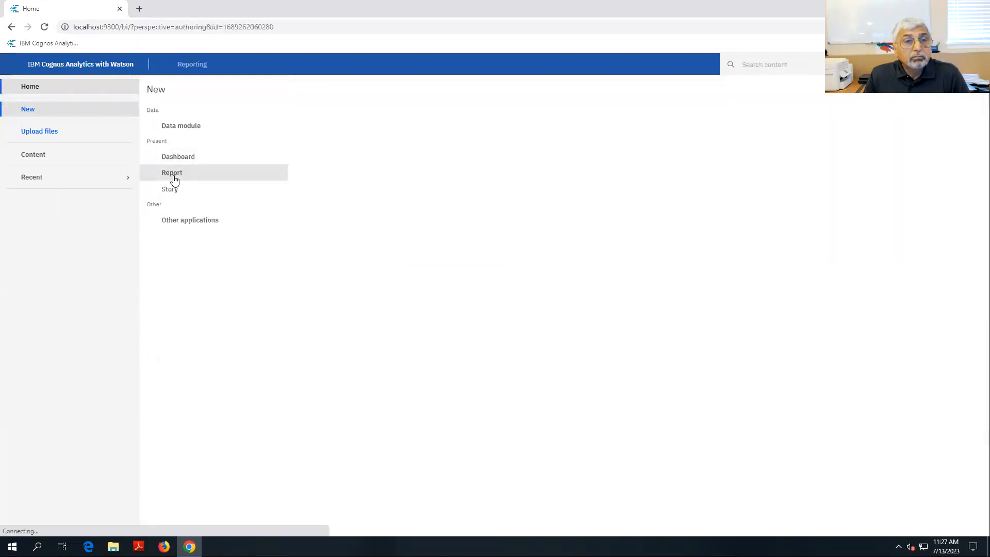
left_click(78, 190)
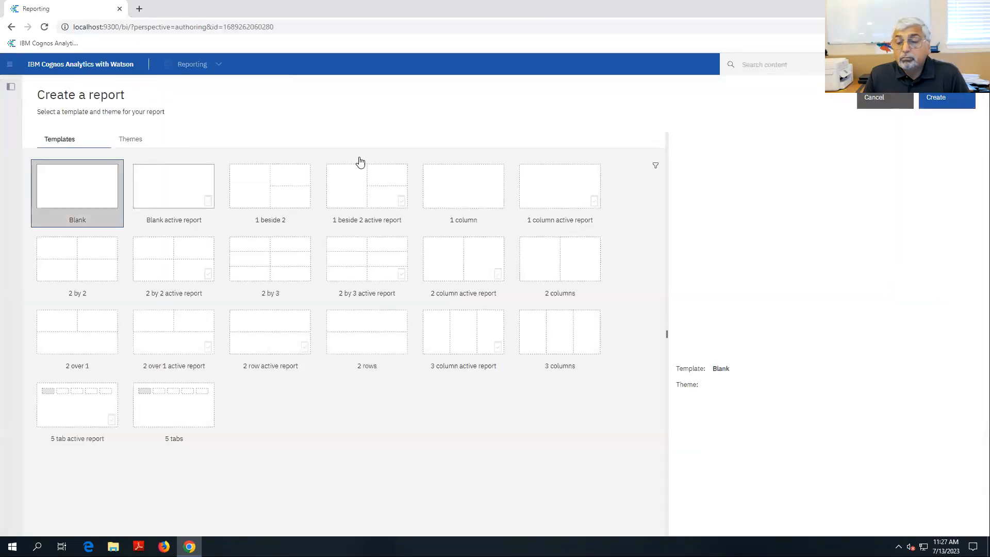
left_click(941, 101)
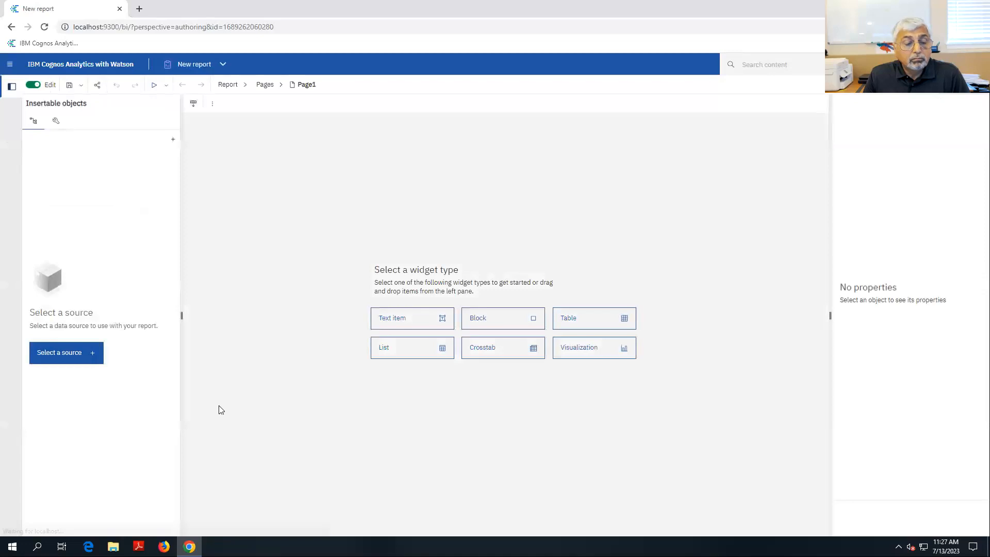
left_click(596, 357)
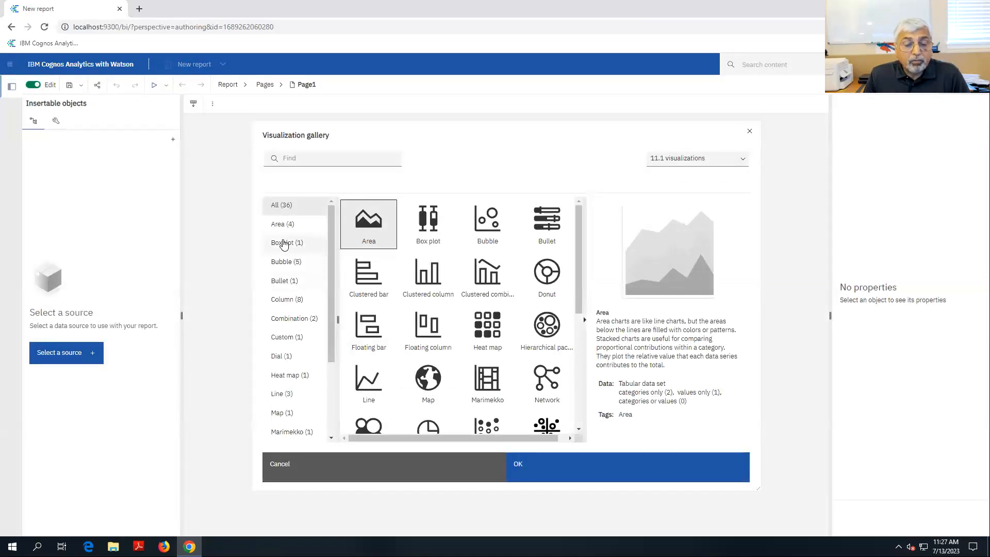
left_click_drag(331, 304, 339, 395)
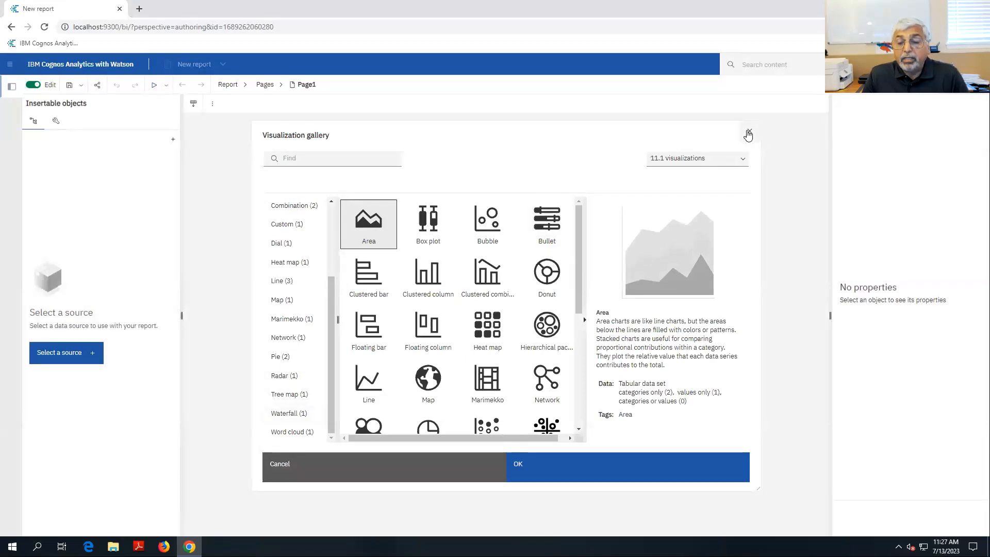
left_click(748, 135)
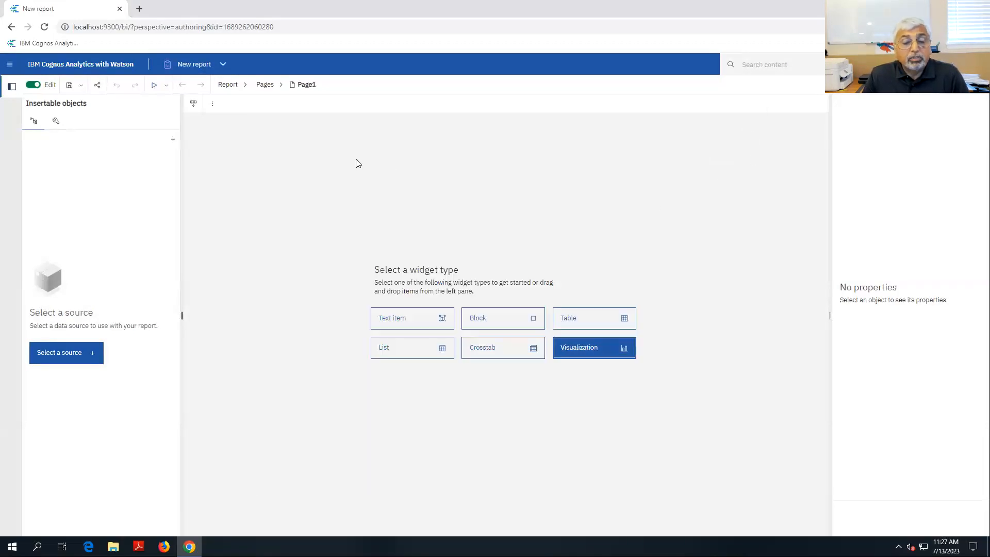
left_click(222, 65)
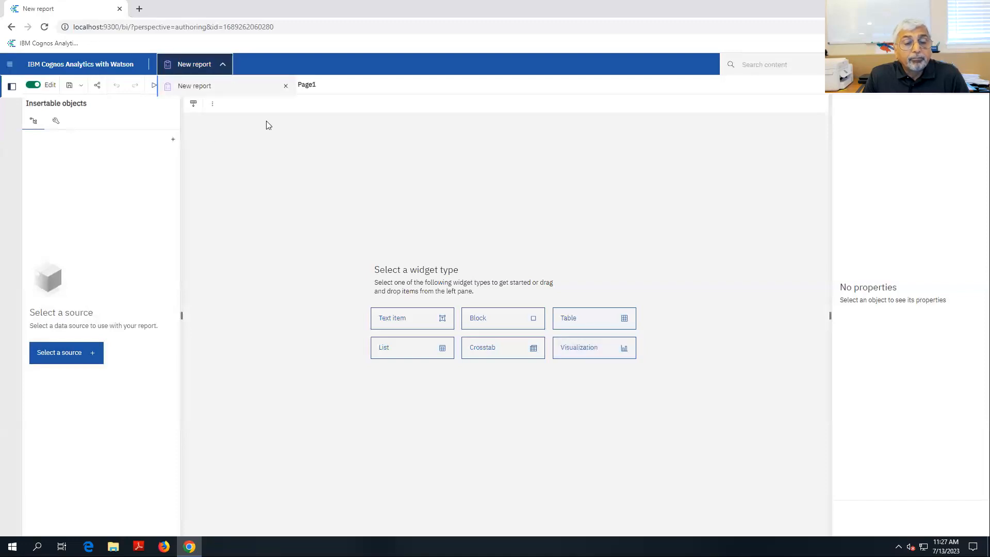
left_click(285, 88)
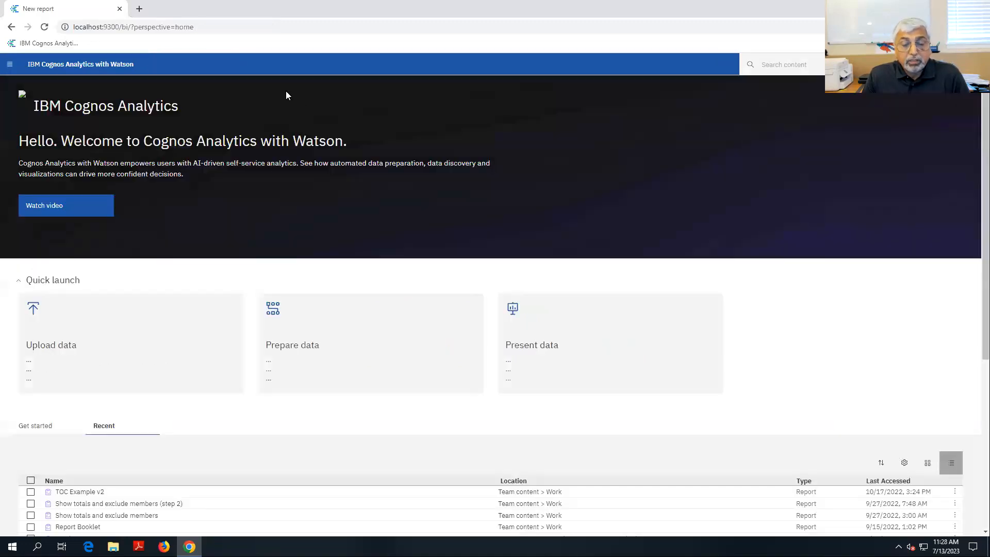
left_click(10, 64)
Create a new dashboard from the blank template.
left_click(31, 110)
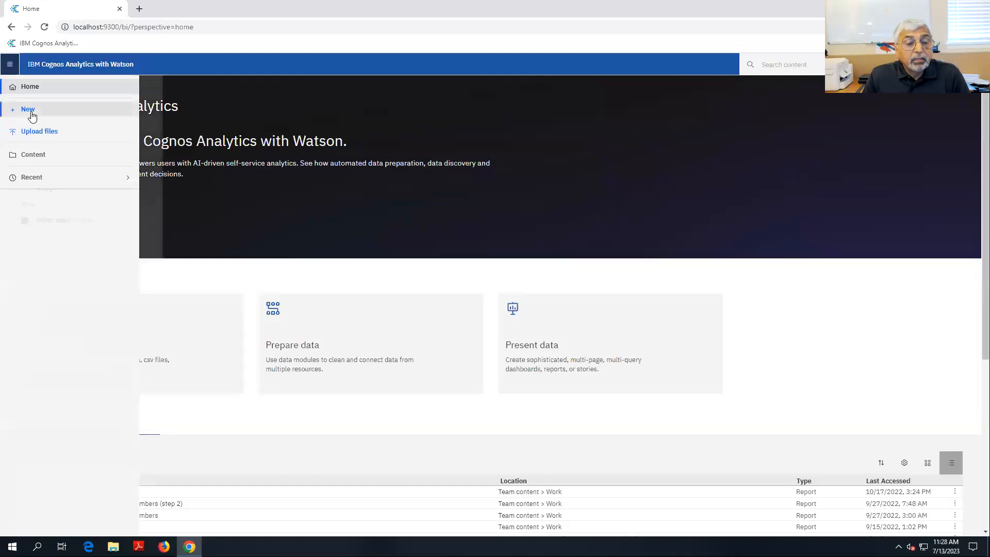
left_click(173, 159)
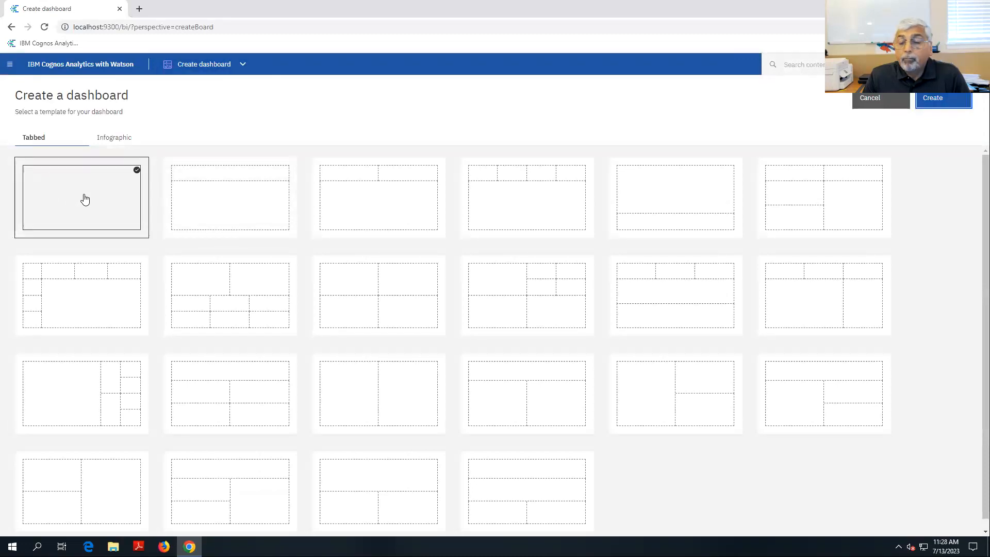
left_click(935, 99)
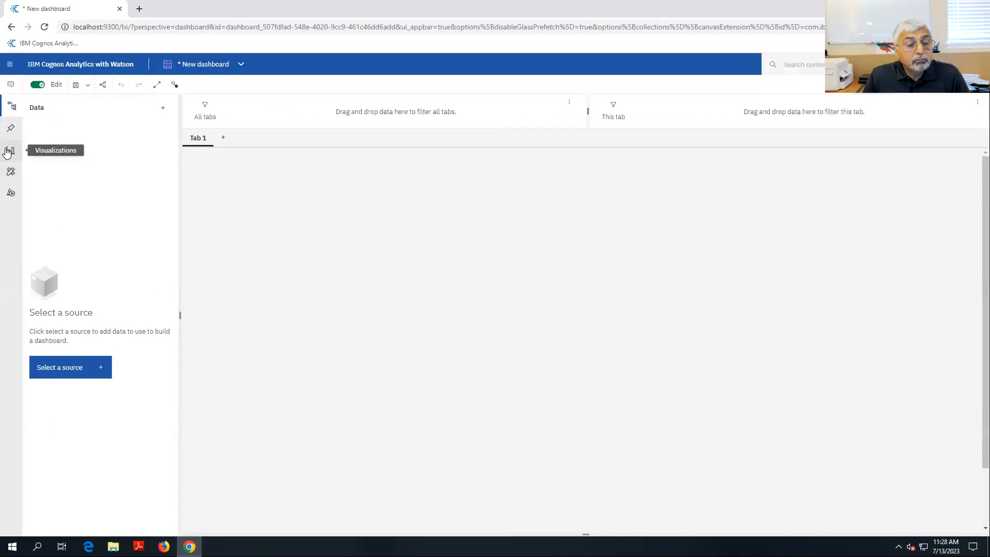
Drag a List visualization from the Visualizations panel onto Tab 1.
left_click(11, 150)
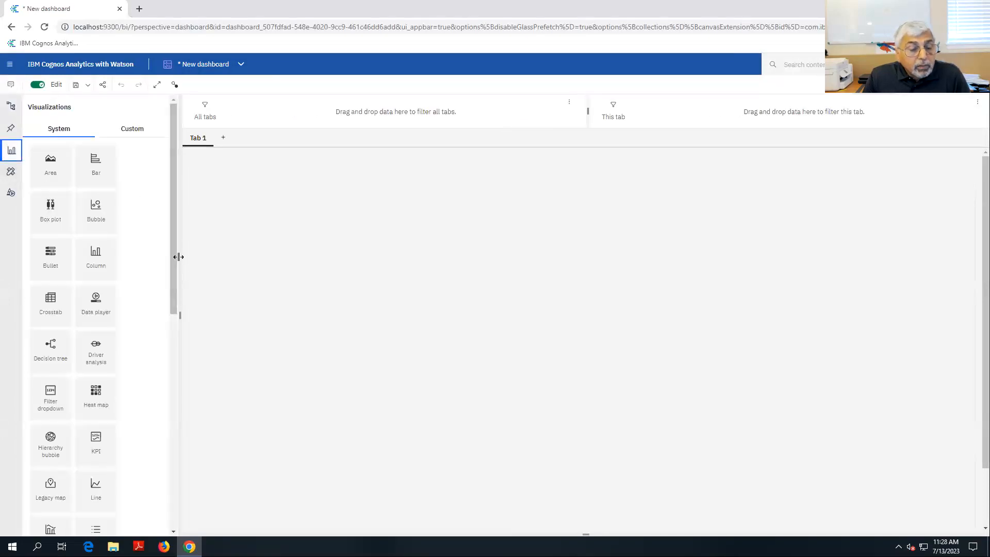
left_click_drag(174, 270, 180, 312)
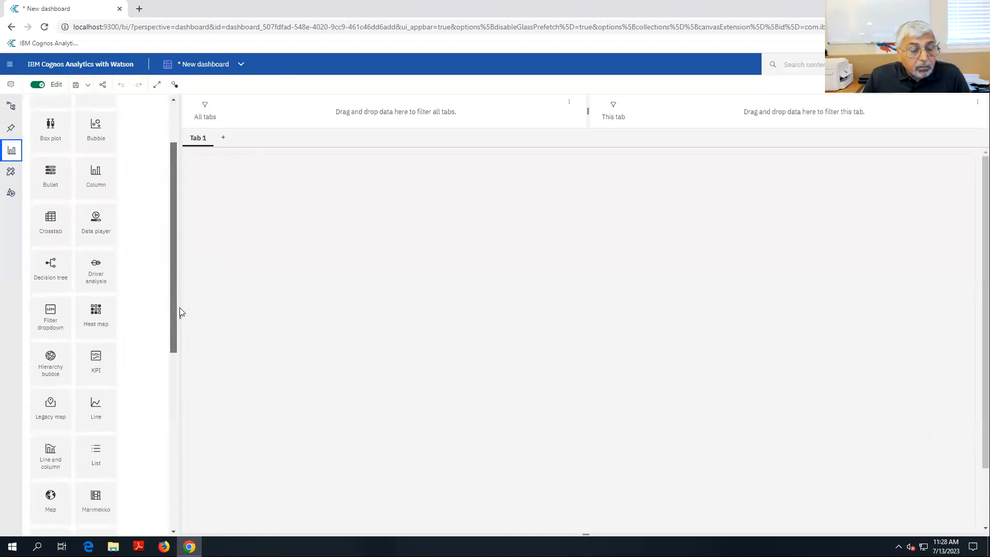
left_click_drag(92, 467, 299, 255)
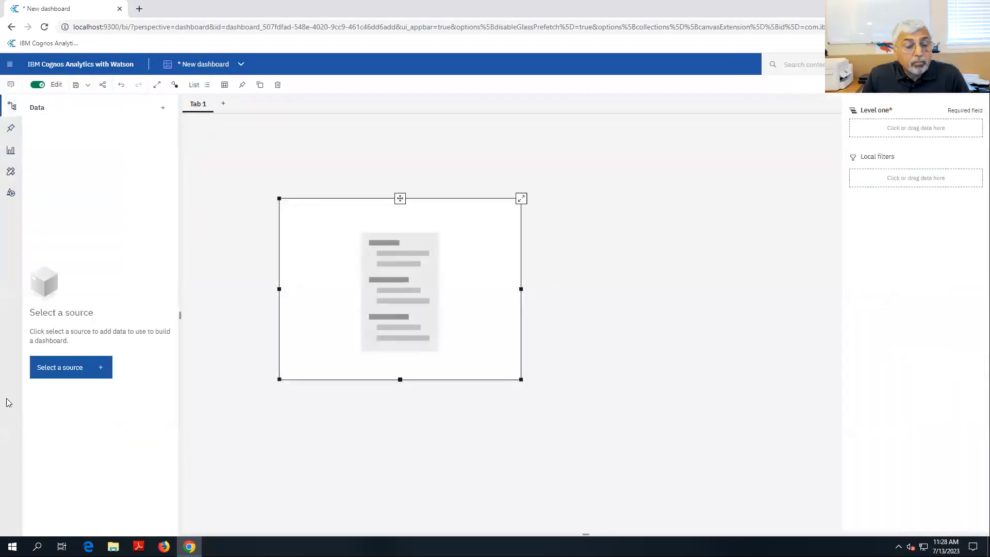
Add GO data warehouse (query) from Team content > Samples > Models as the dashboard source.
left_click(64, 368)
left_click(312, 295)
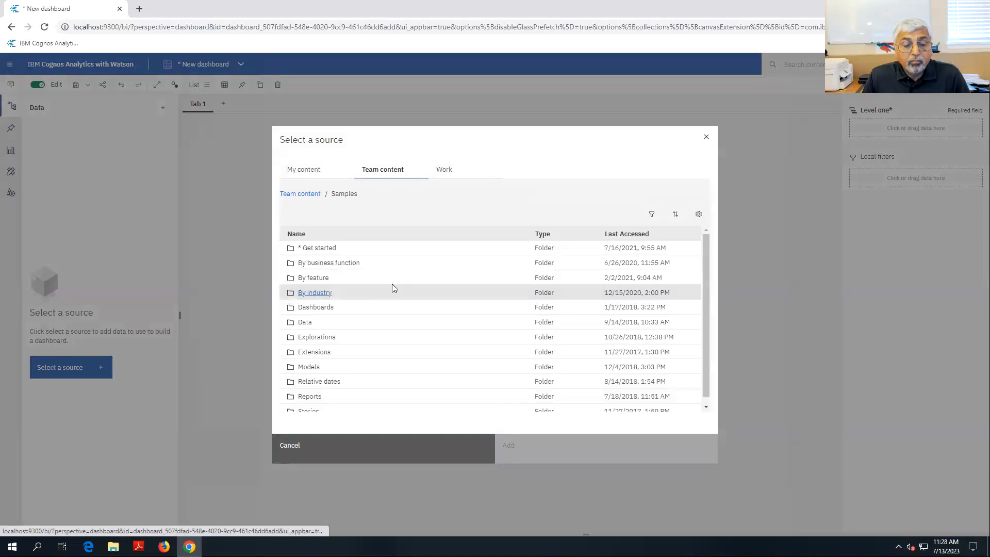
scroll(391, 296, "down", 1)
left_click(320, 361)
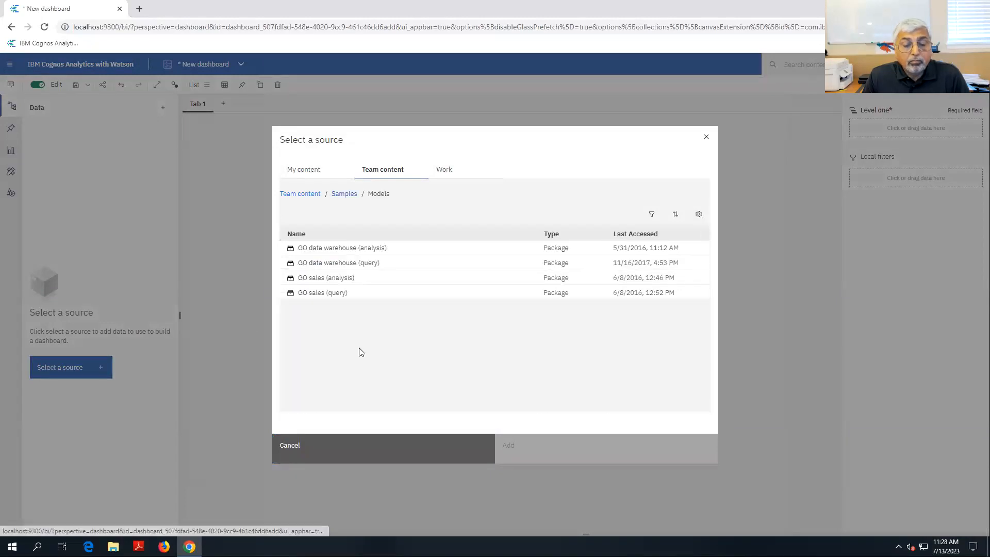
left_click(339, 263)
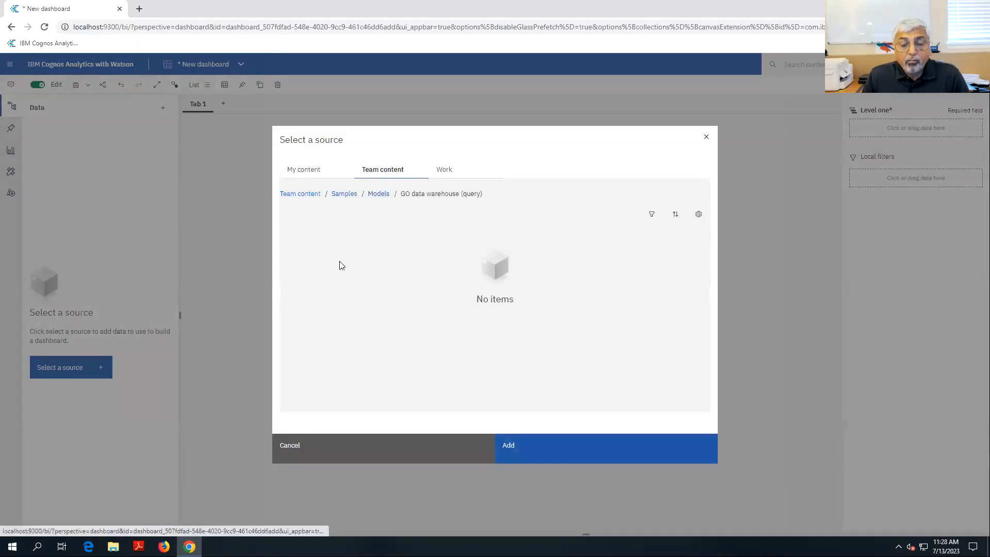
left_click(537, 452)
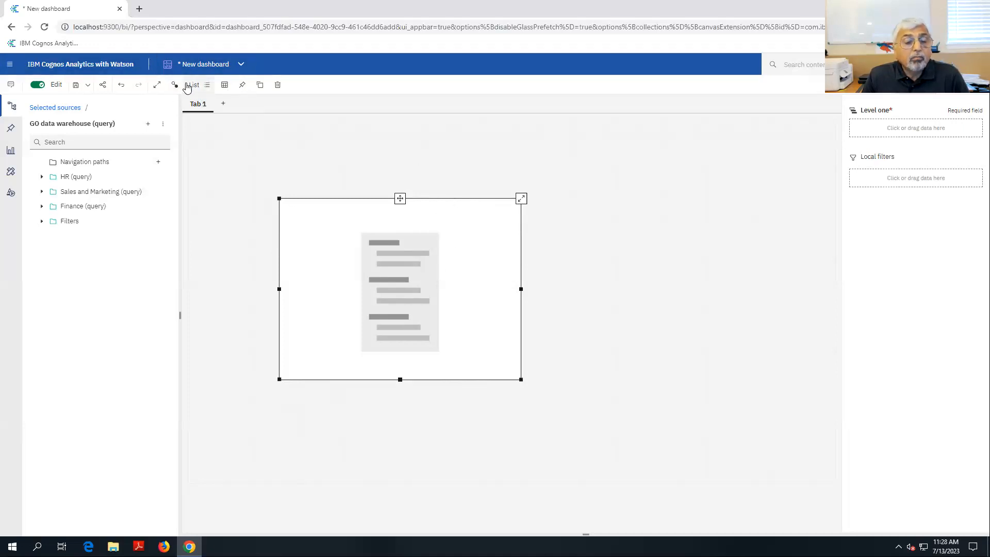
Delete the empty list and select Product line, Product type and Product under Sales (query) > Products.
left_click(278, 85)
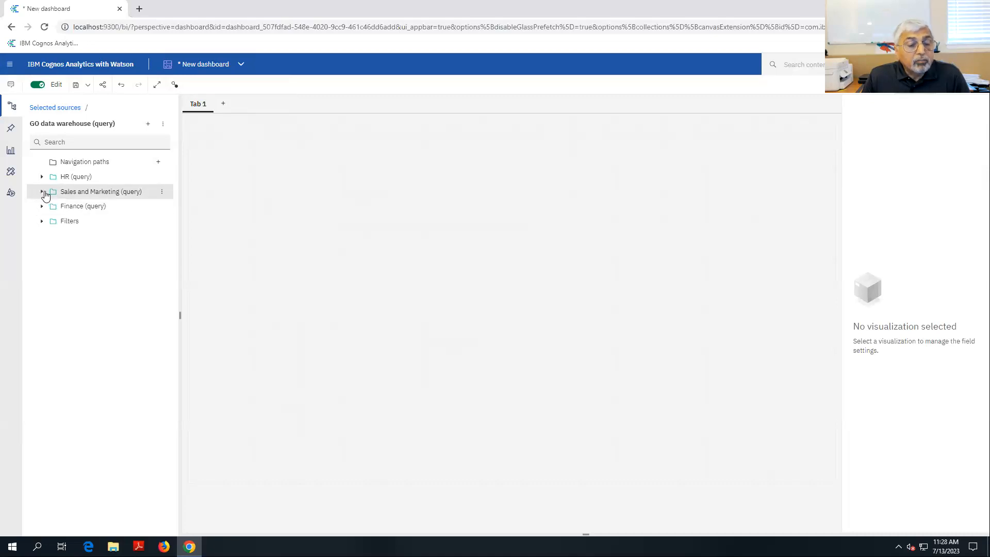
left_click(42, 192)
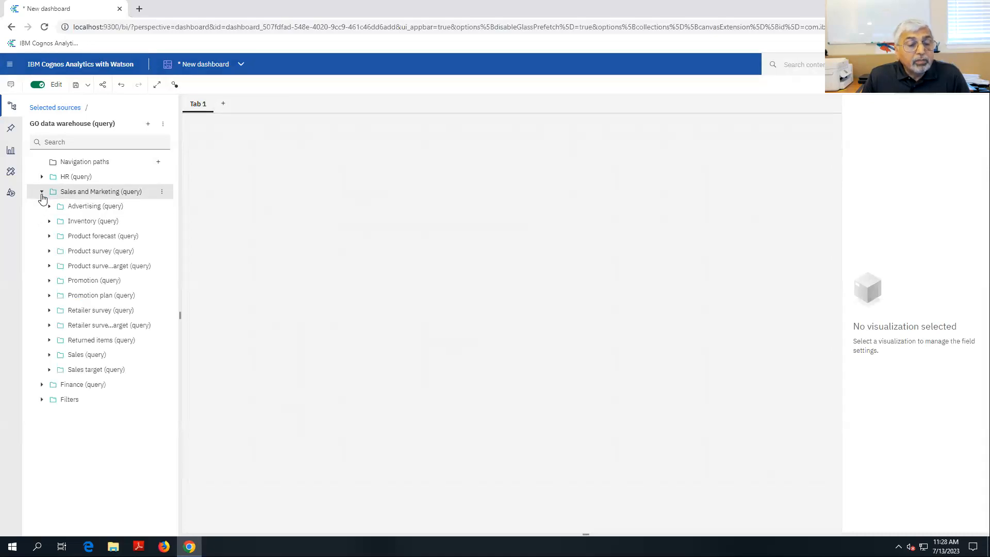
left_click(50, 355)
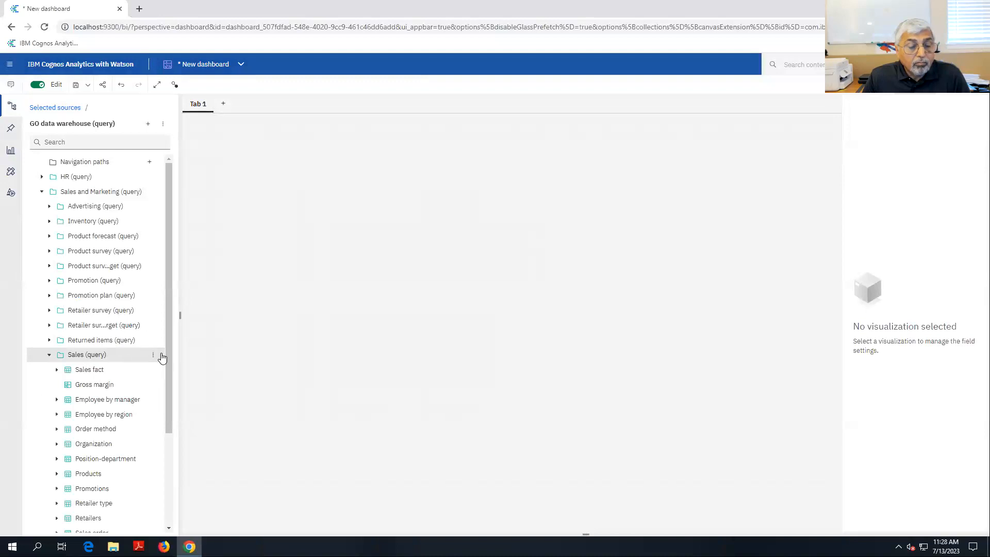
scroll(173, 402, "down", 2)
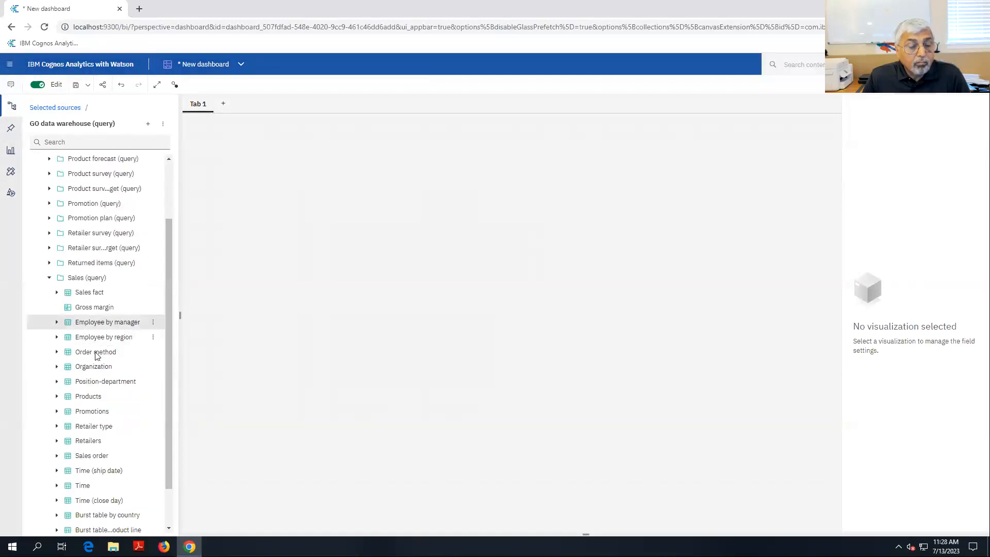
left_click(57, 397)
left_click(101, 412)
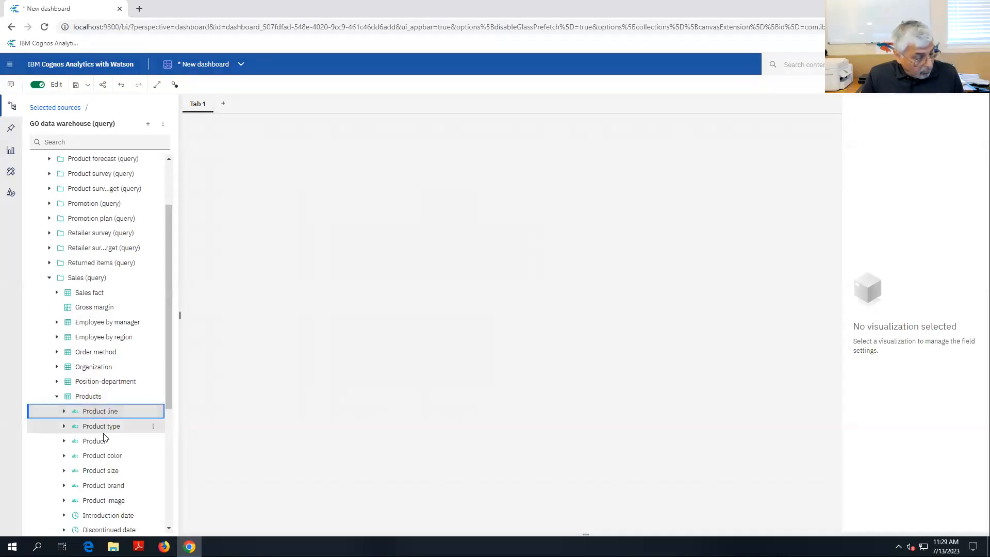
left_click(99, 426, "ctrl")
left_click(100, 442, "ctrl")
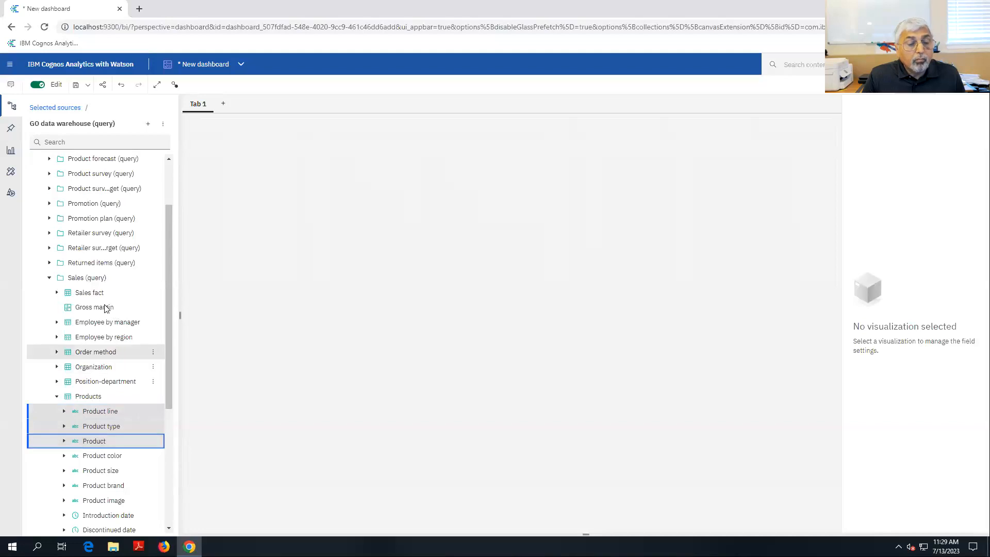
Select Revenue with the three product fields and drop them on the canvas as a heat map.
left_click(56, 293)
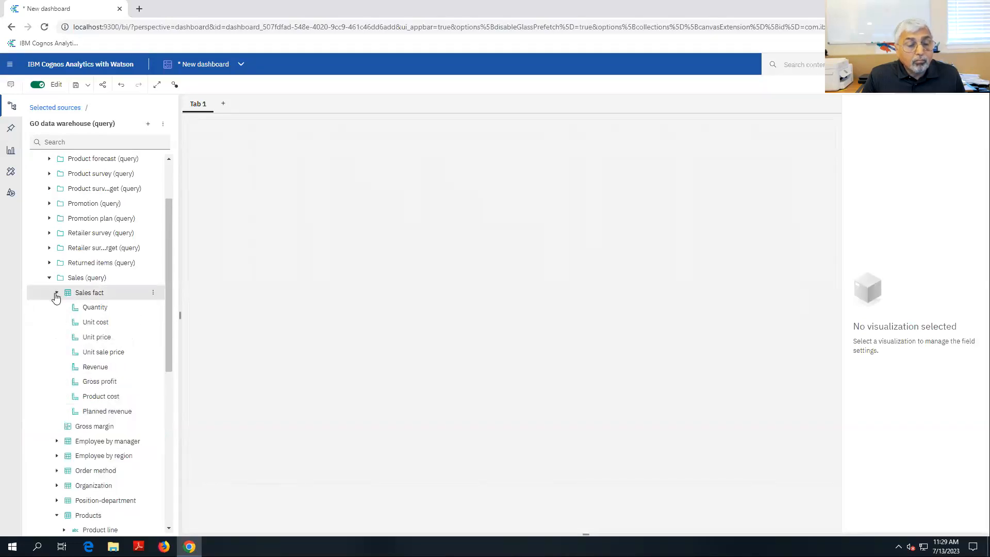
left_click(99, 368)
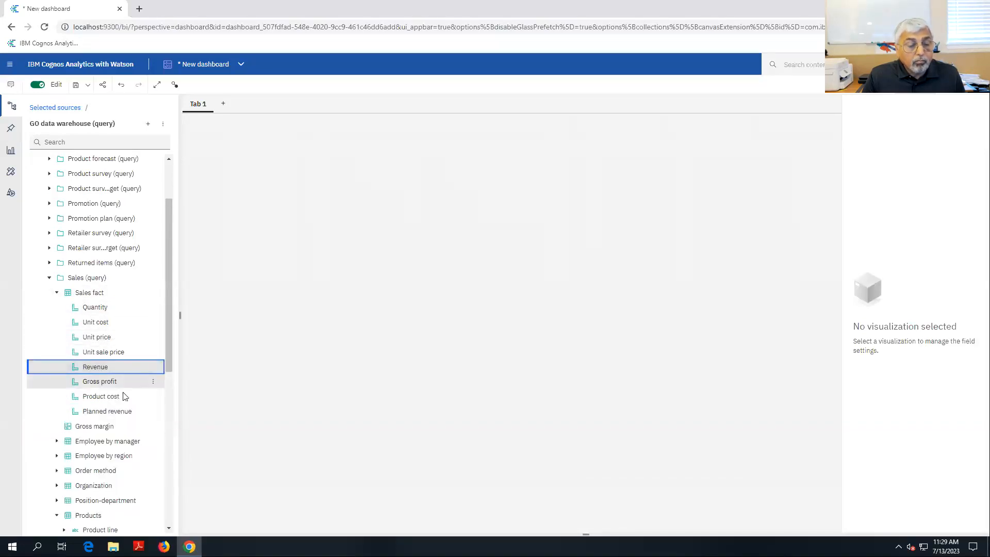
scroll(173, 387, "down", 1)
scroll(176, 372, "down", 1)
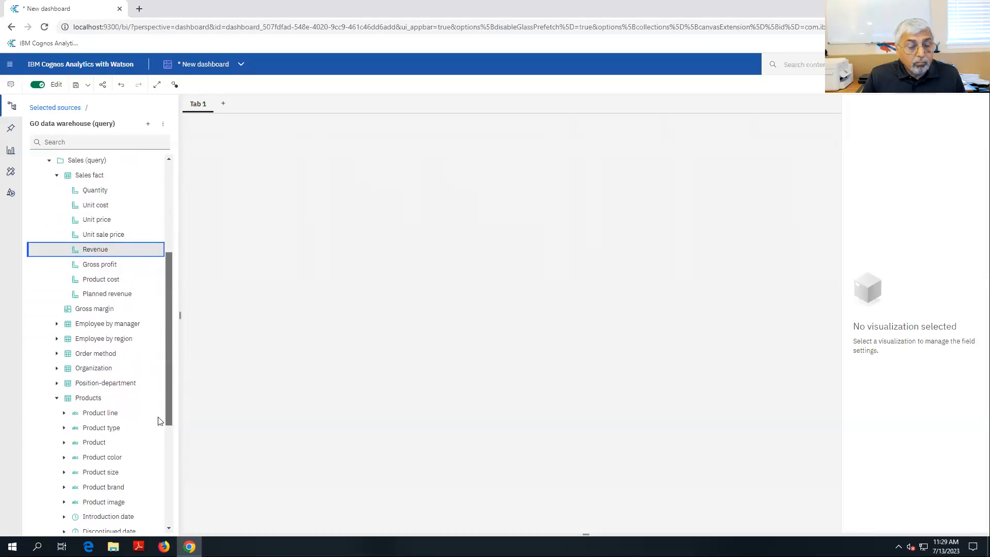
left_click(105, 412)
left_click(109, 428, "ctrl")
left_click(105, 441, "ctrl")
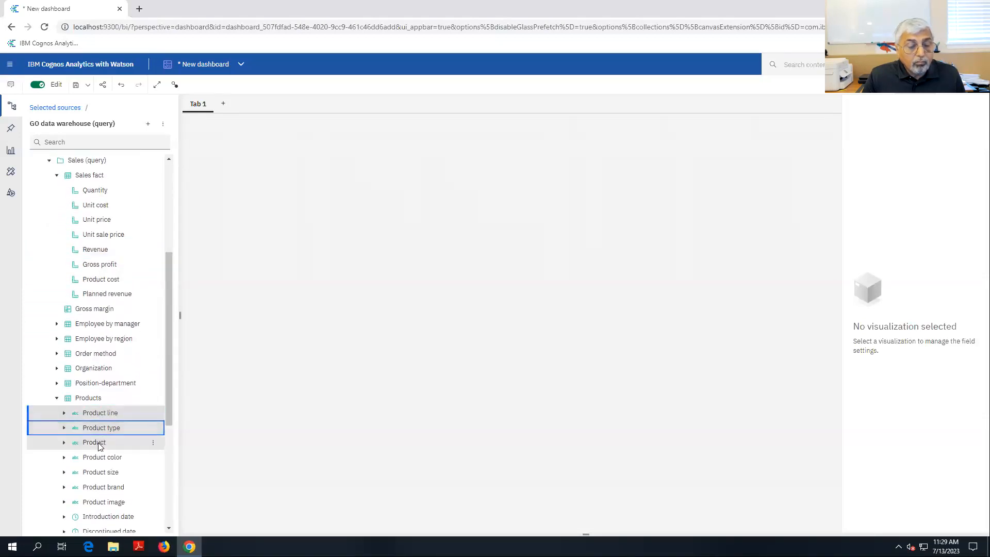
left_click(98, 250, "ctrl")
left_click_drag(99, 253, 376, 229)
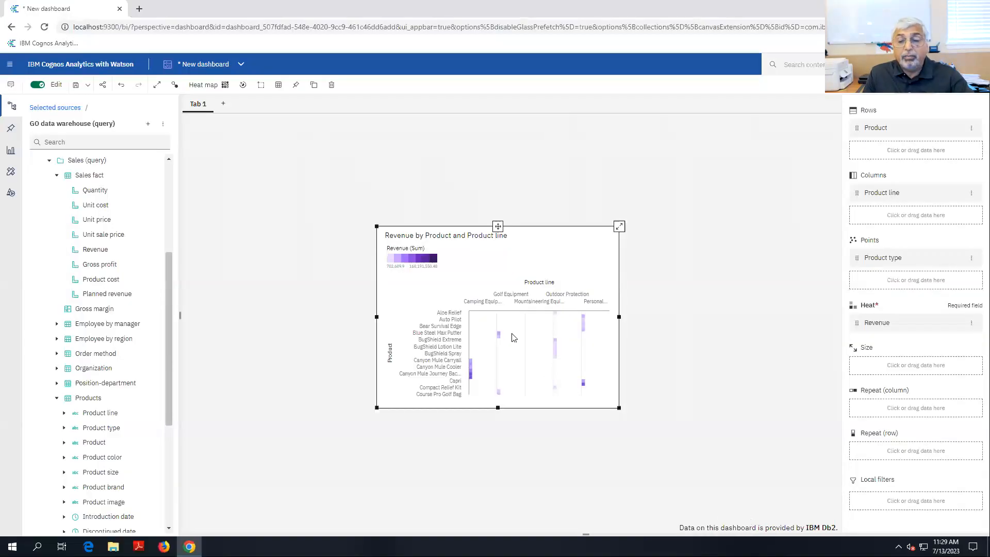
Close the heat-map dashboard without saving and return to the Visualizations slide.
left_click(240, 66)
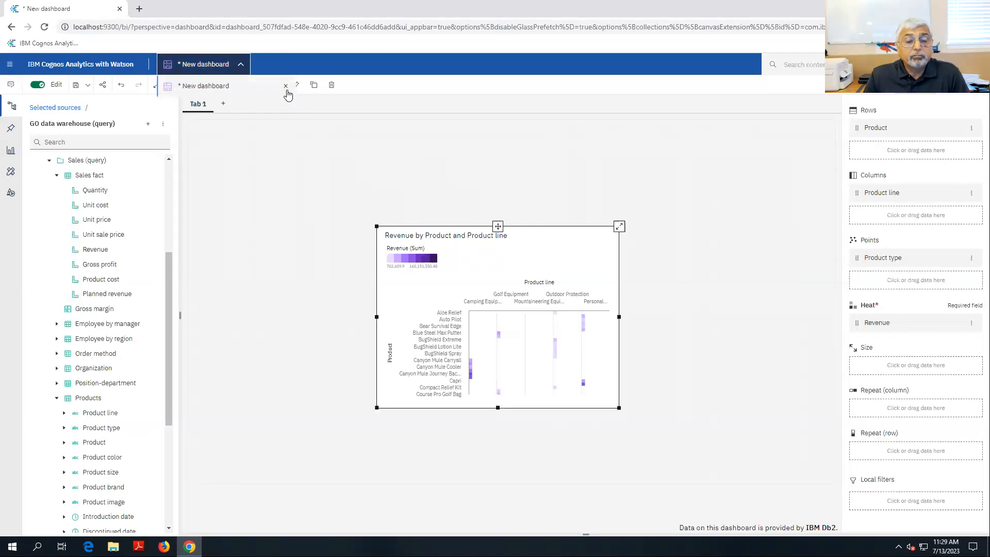
left_click(286, 86)
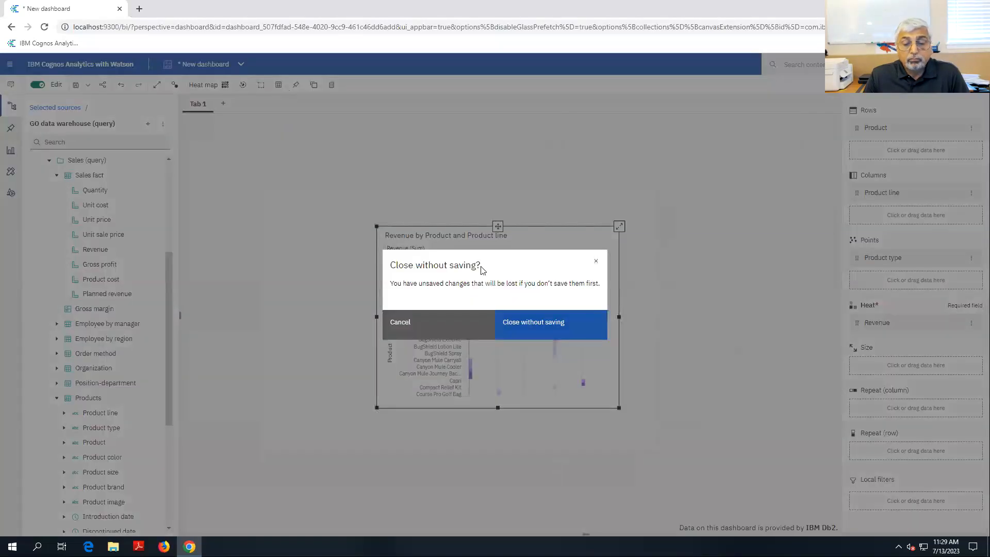
left_click(535, 334)
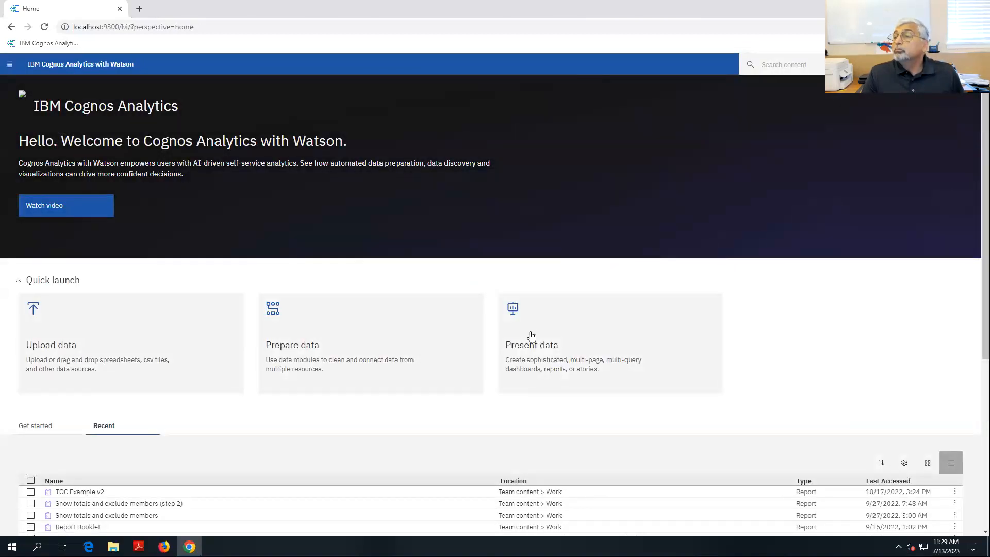
key("alt+Tab")
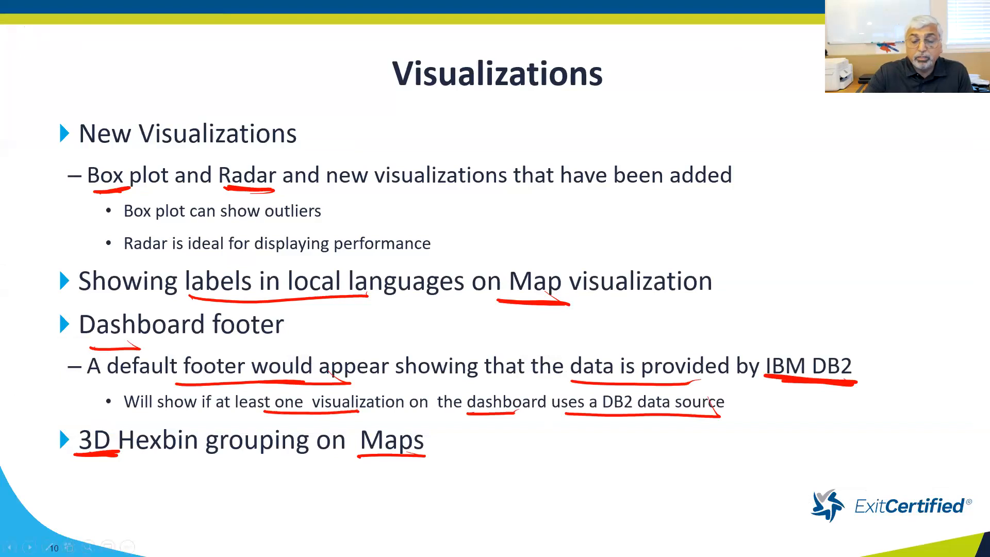
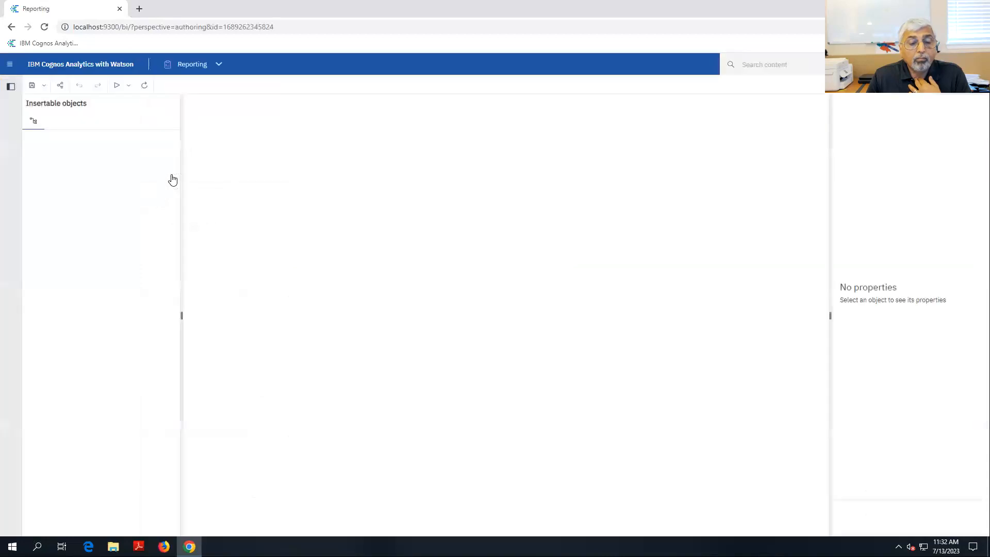
Preview the colour themes, then create a new report from the Blank template.
left_click(129, 147)
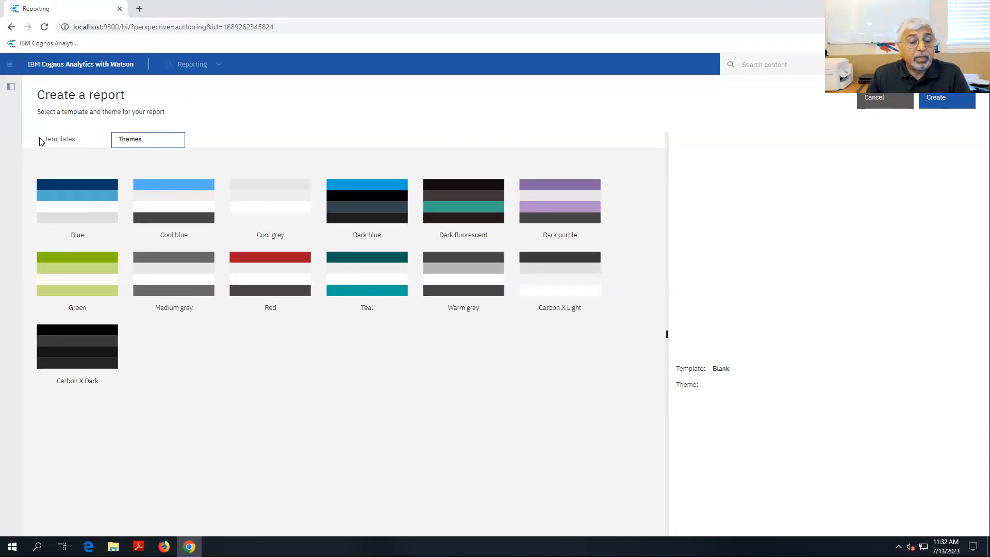
left_click(71, 139)
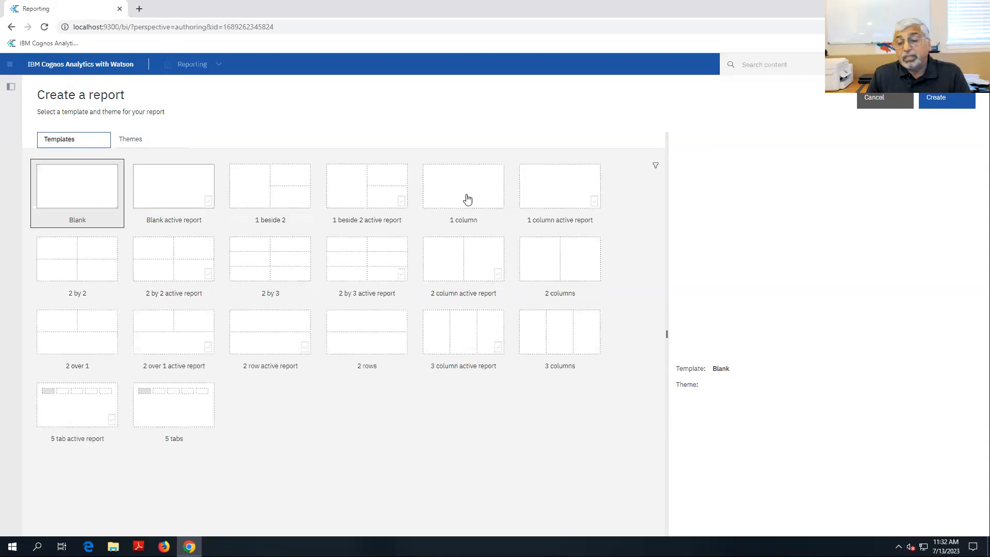
left_click(935, 106)
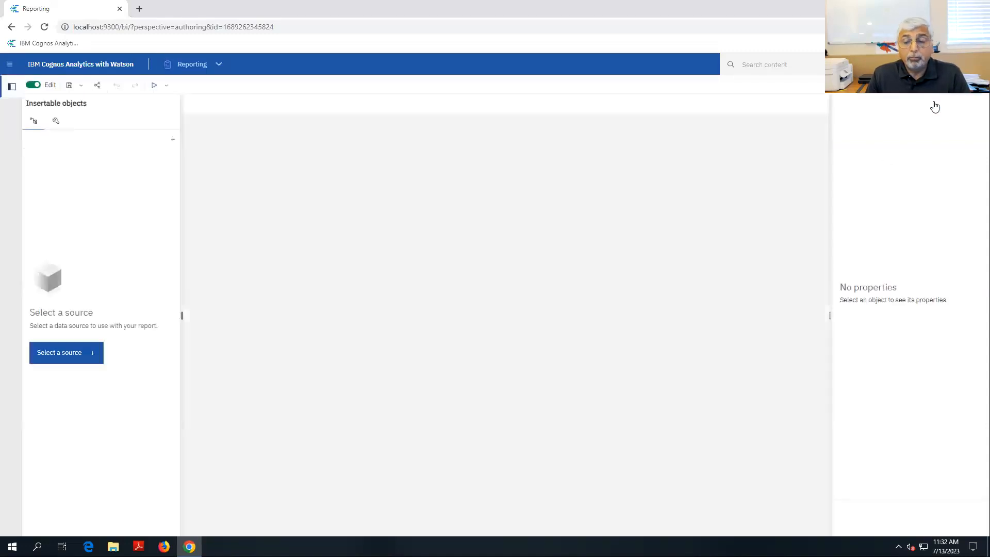
Load GO data warehouse (query) from Team content > Samples > Models as the report's source.
left_click(59, 355)
left_click(308, 295)
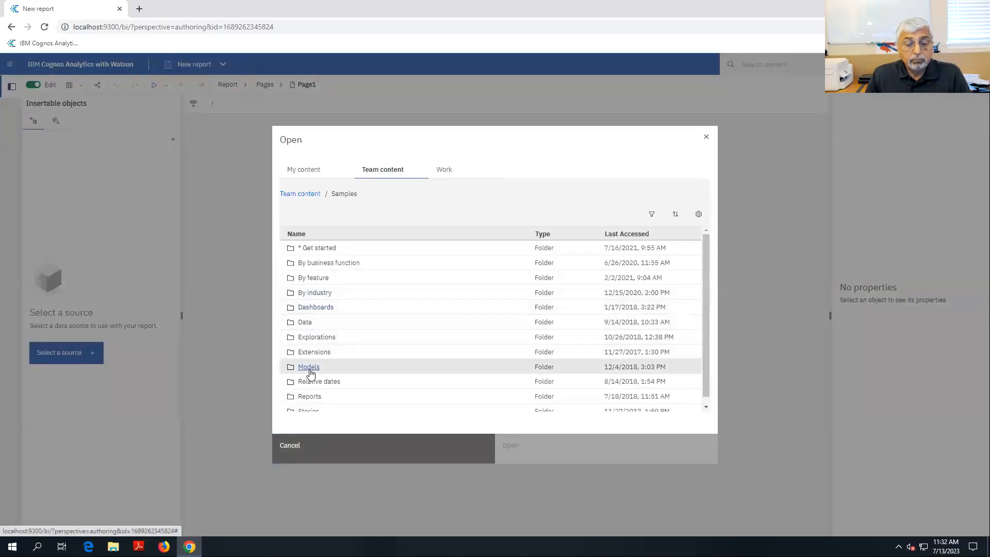
left_click(309, 367)
left_click(324, 264)
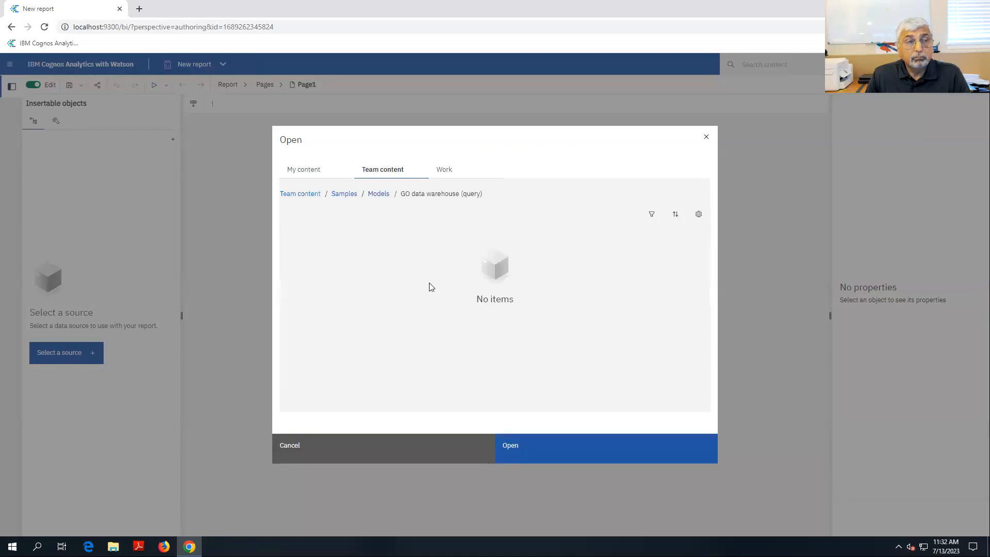
left_click(527, 447)
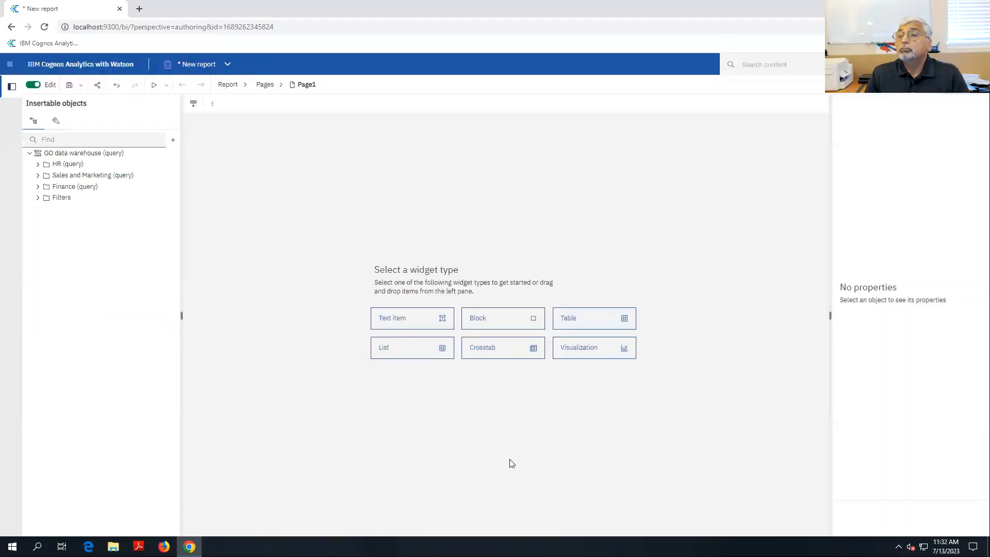
Insert a list and add Product line and Product type from Sales (query) > Products.
left_click(395, 355)
left_click(522, 364)
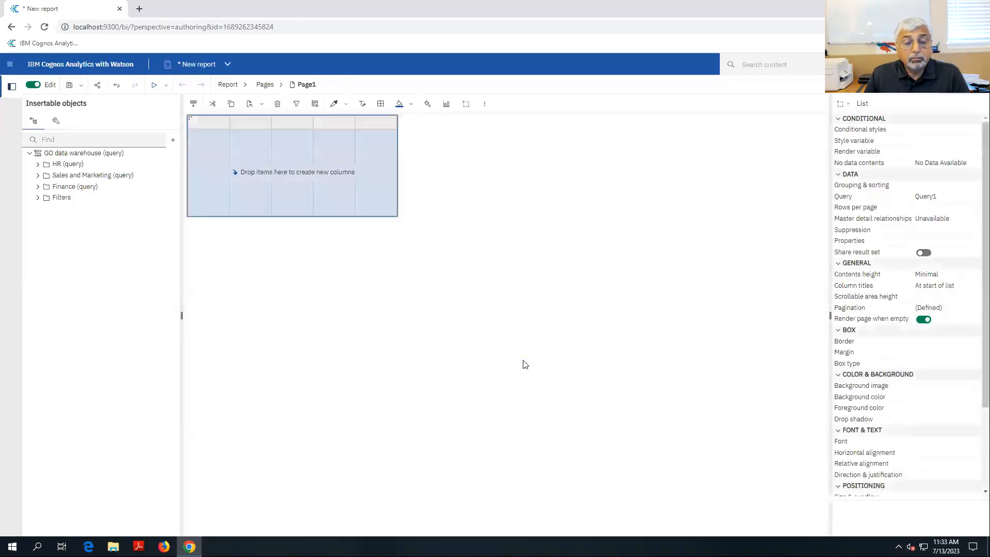
left_click(39, 176)
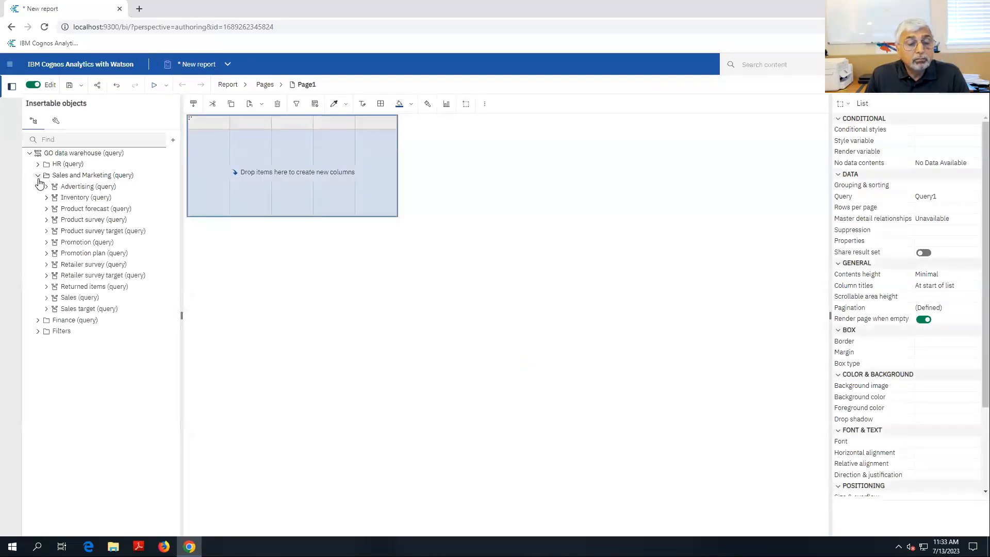
left_click(47, 299)
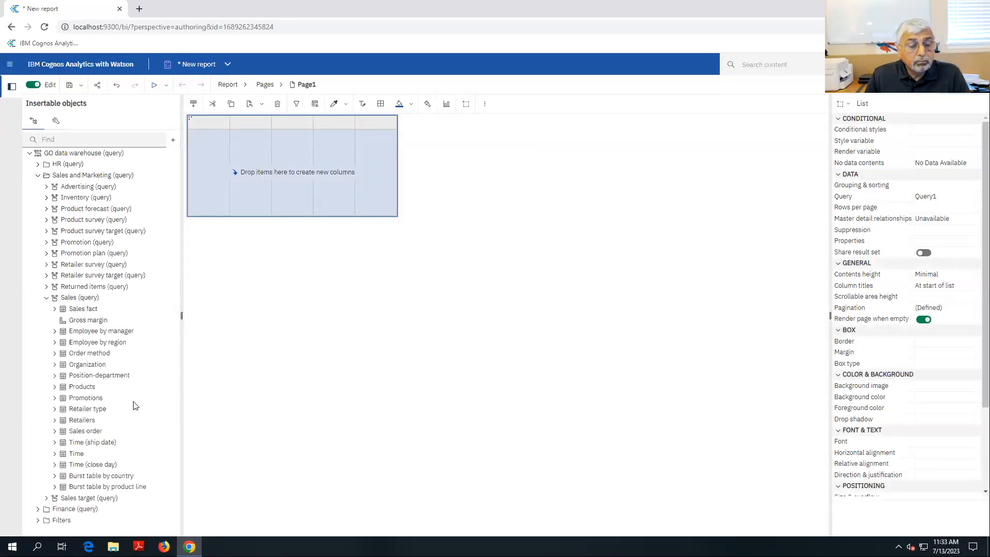
left_click(54, 387)
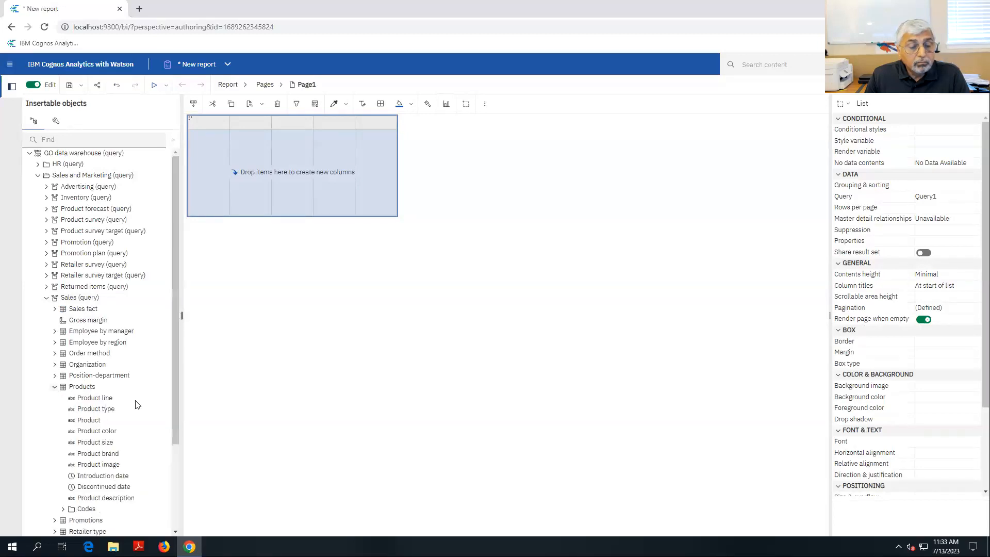
double_click(94, 399)
double_click(94, 410)
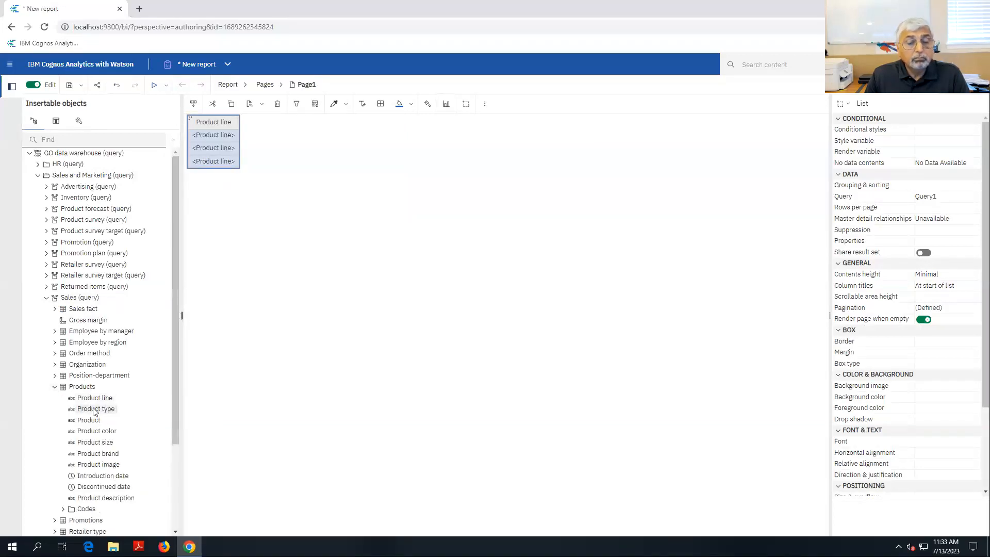
Add Revenue from Sales fact as the list's third column.
left_click(55, 388)
left_click(55, 309)
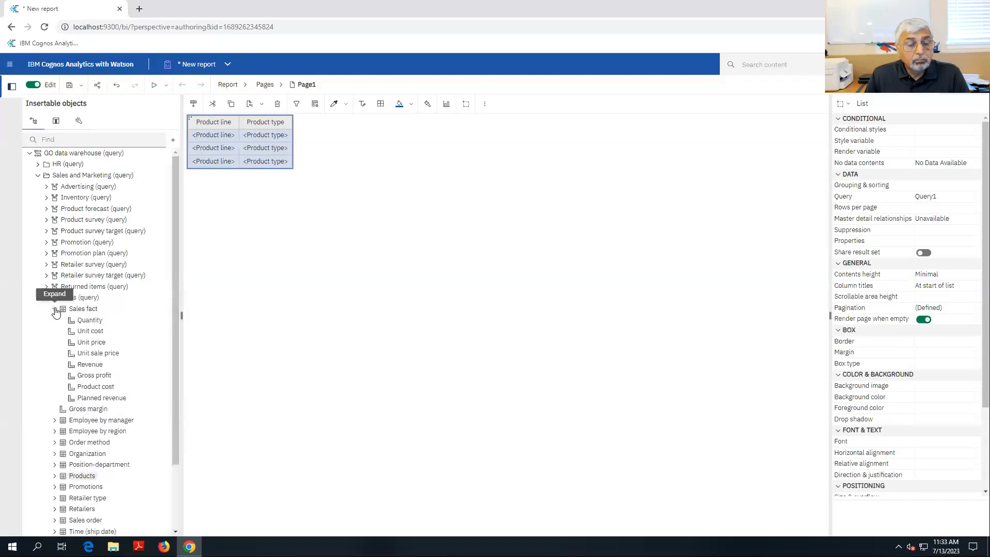
double_click(90, 364)
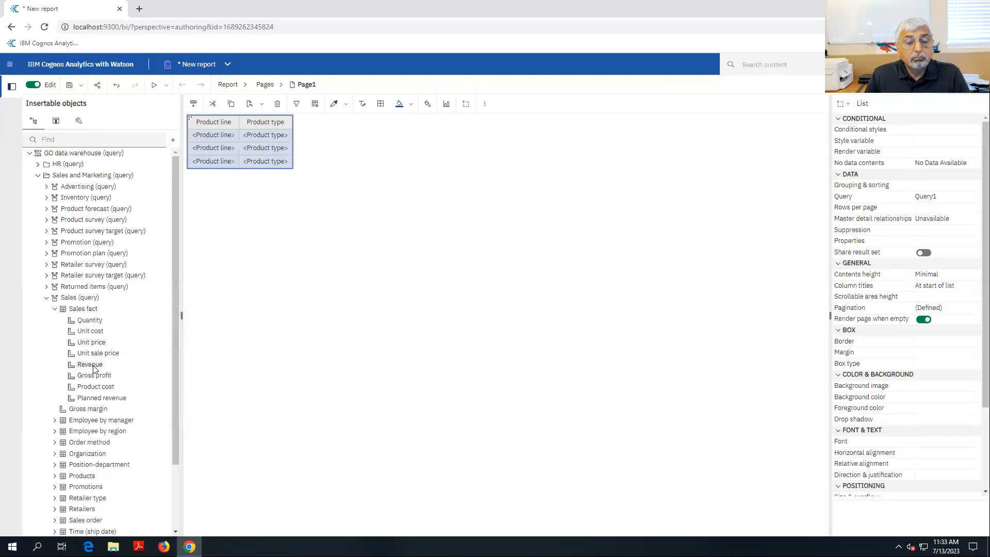
left_click(296, 105)
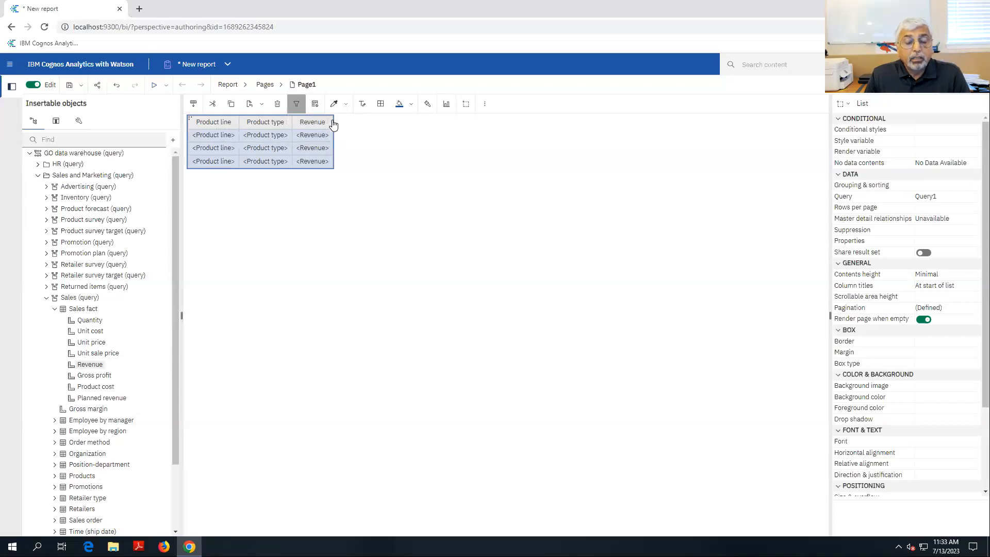
Add a new combined detail filter on the Product line item.
left_click(364, 373)
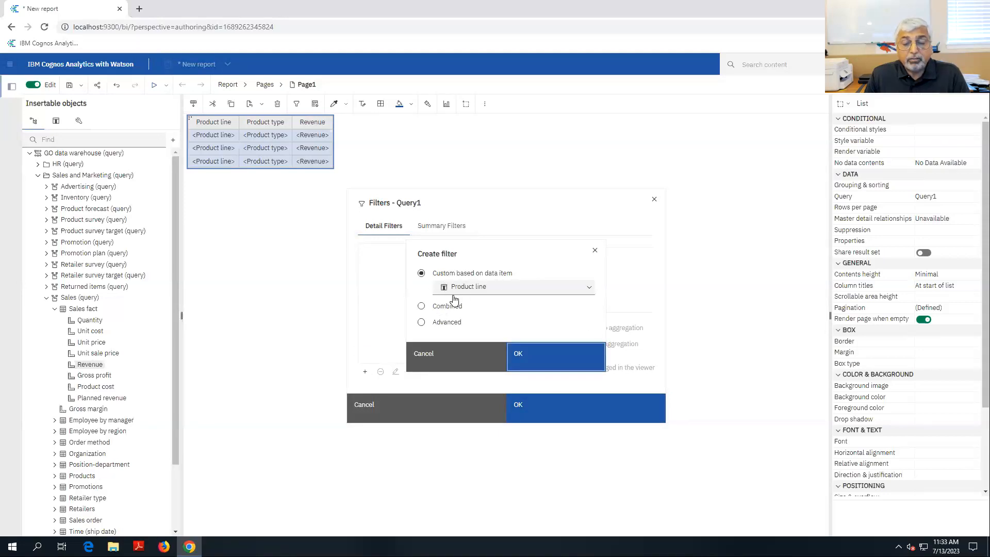
left_click(421, 308)
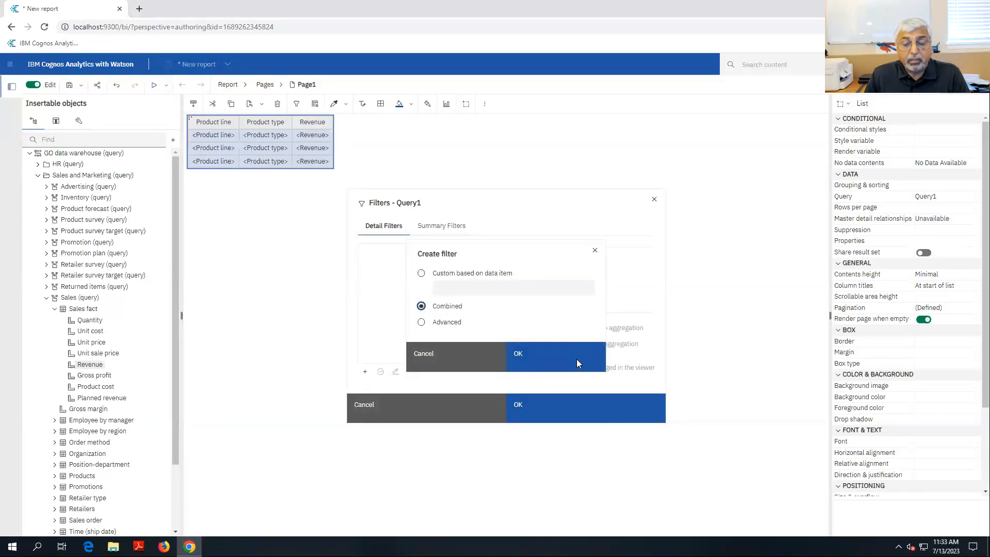
left_click(518, 361)
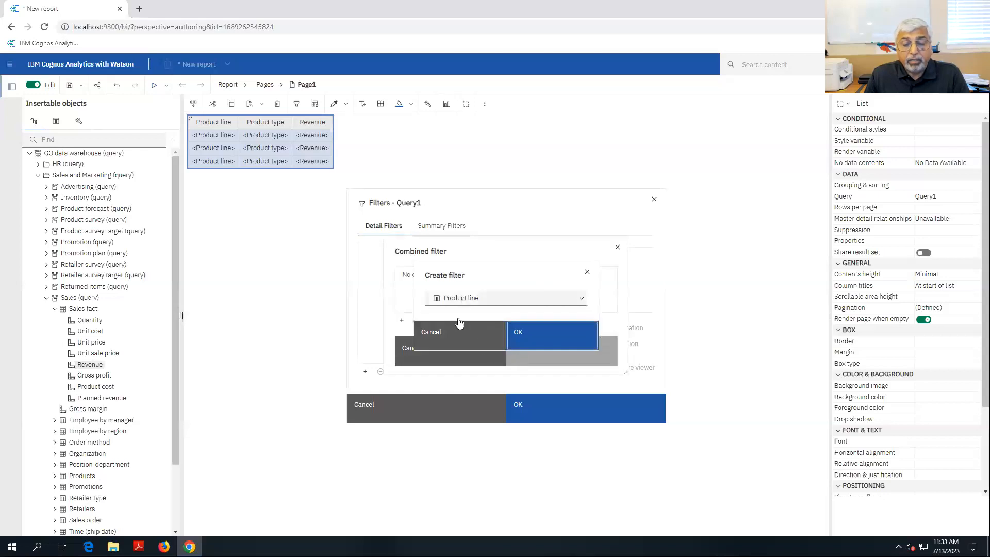
left_click(535, 339)
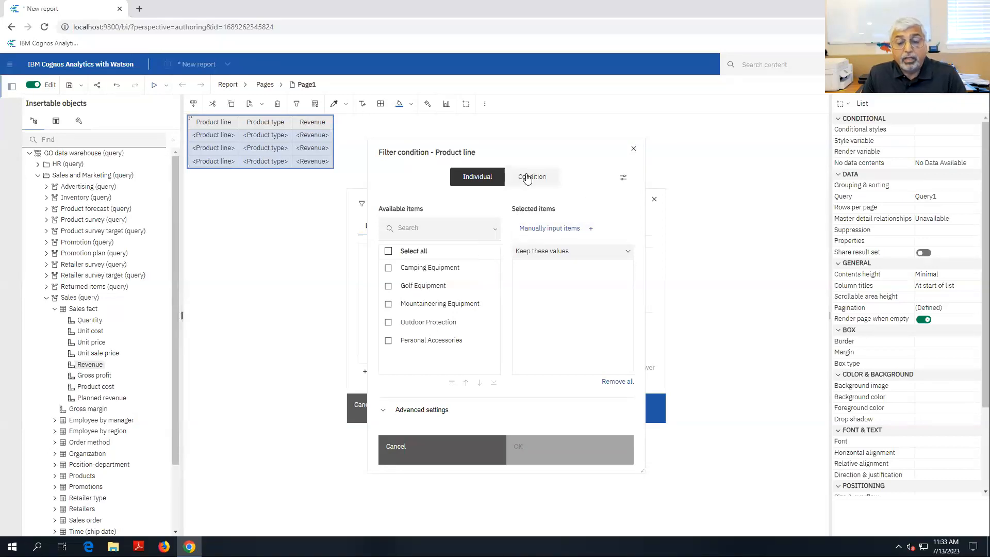
Set the condition to Product line contains 'Accessories', keeping matching values.
left_click(527, 177)
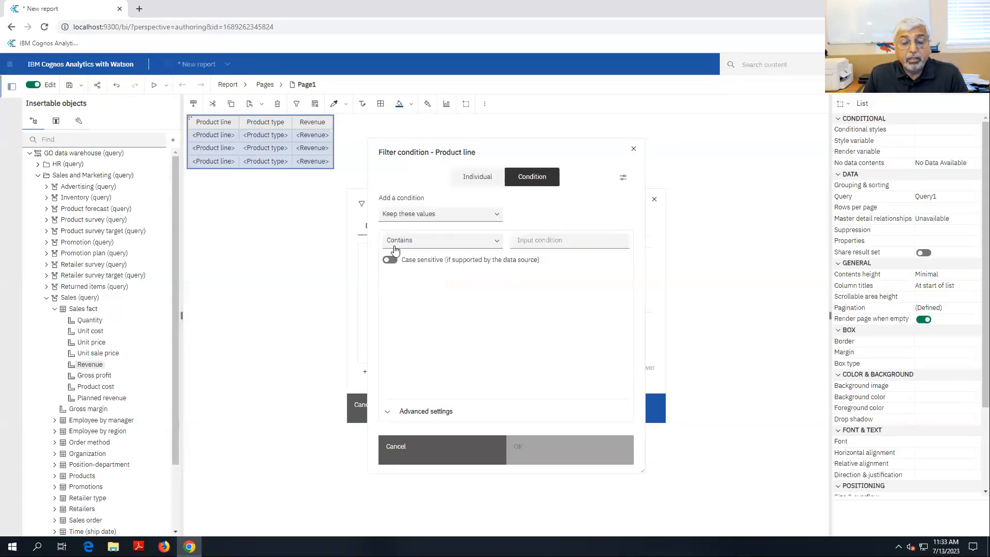
left_click(497, 240)
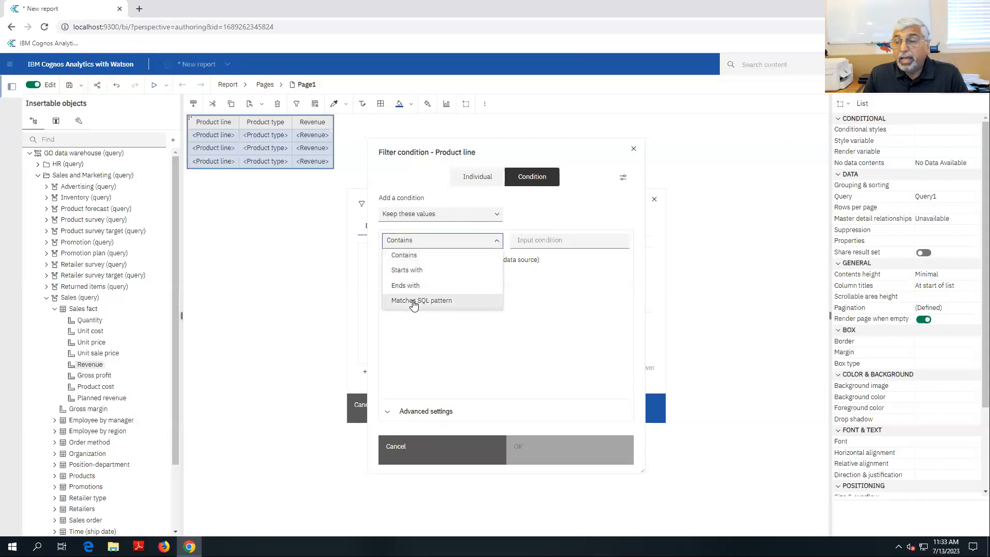
left_click(406, 242)
left_click(538, 240)
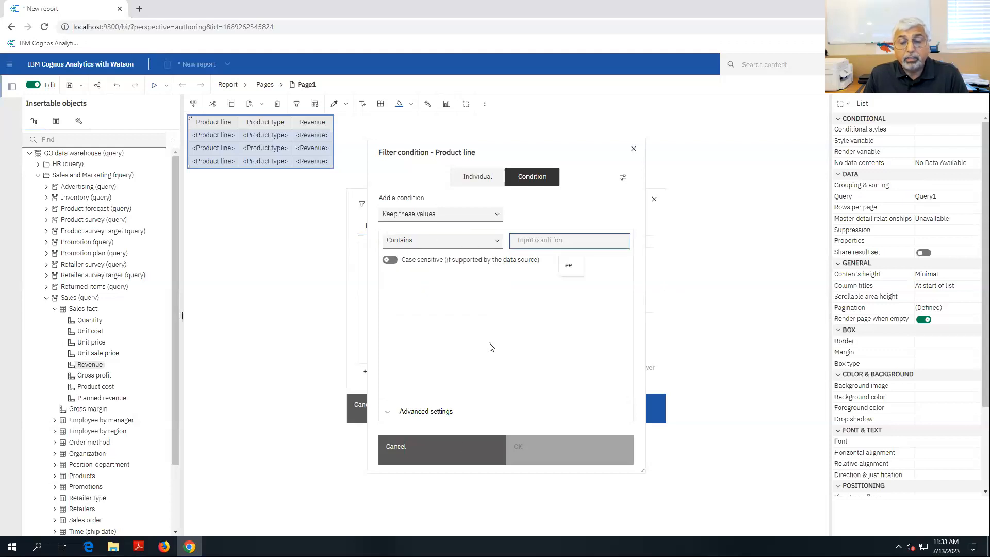
type("A")
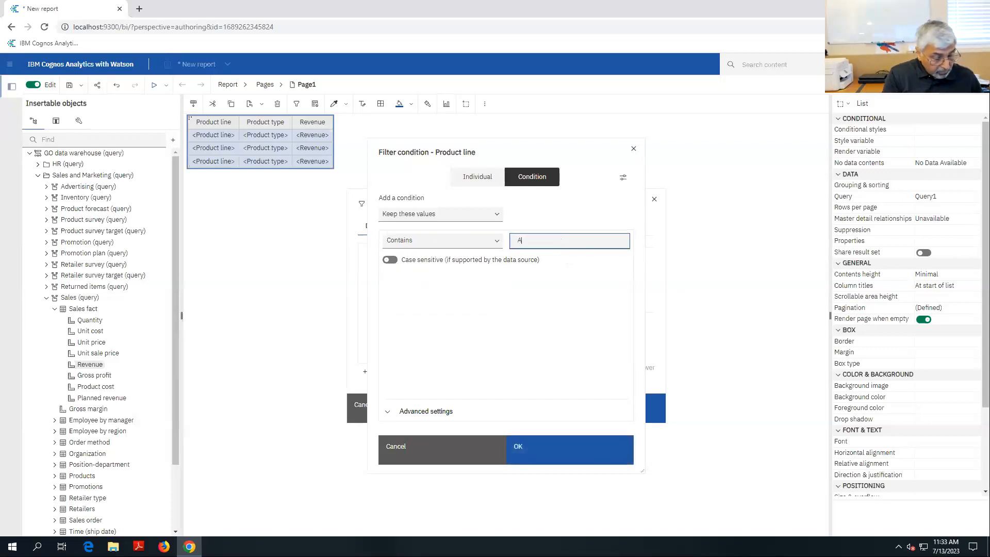
type("ccessories")
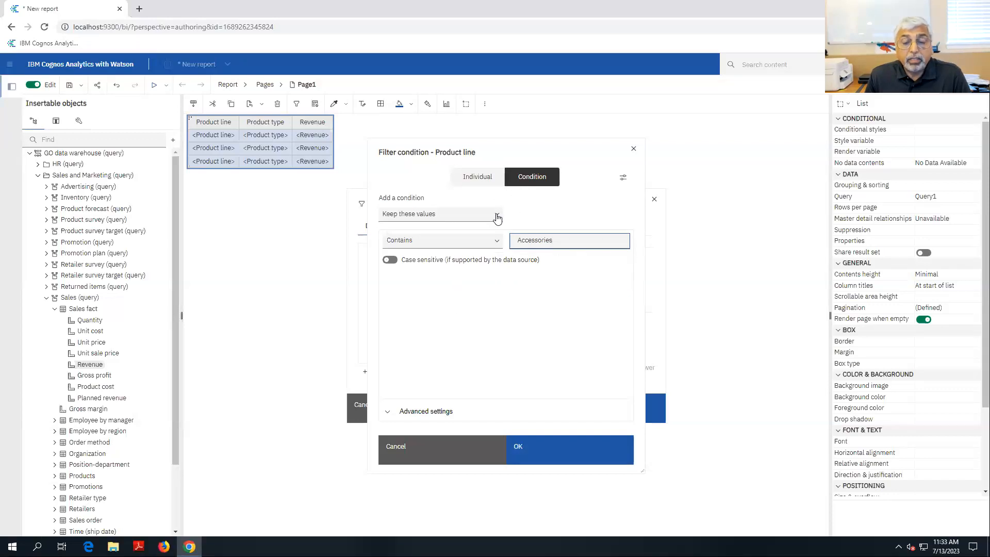
left_click(497, 218)
left_click(497, 218)
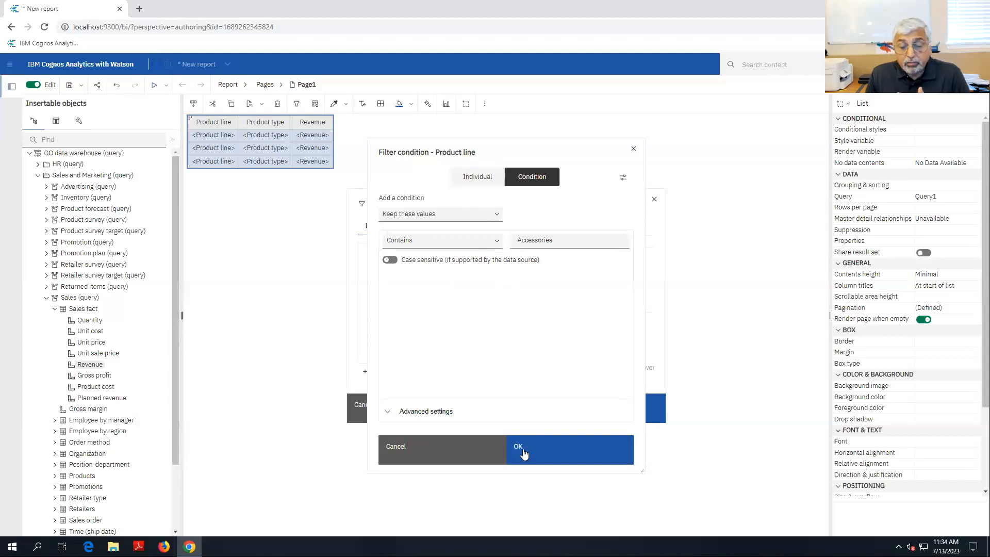
left_click(523, 453)
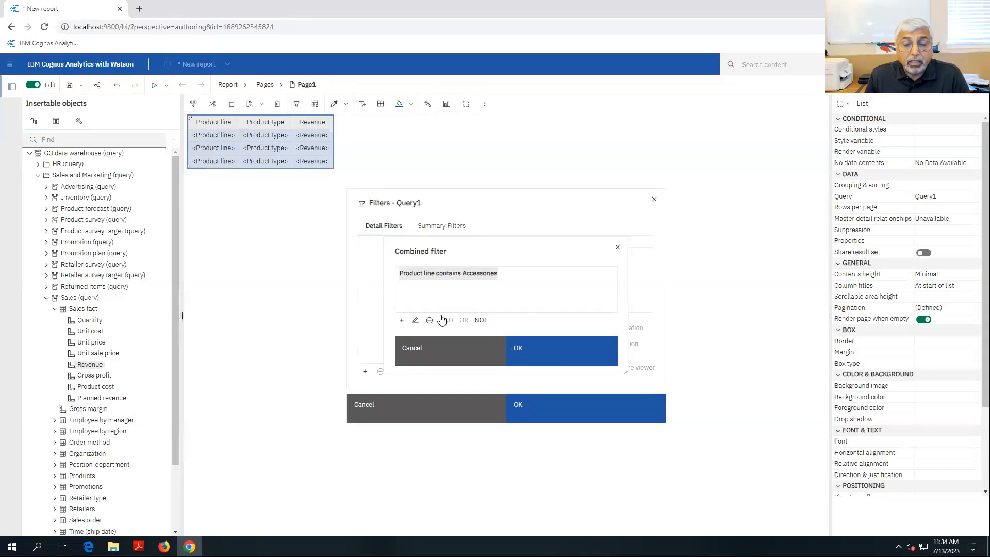
Add a second condition to the combined filter: Product type contains 'Accessories'.
left_click(402, 322)
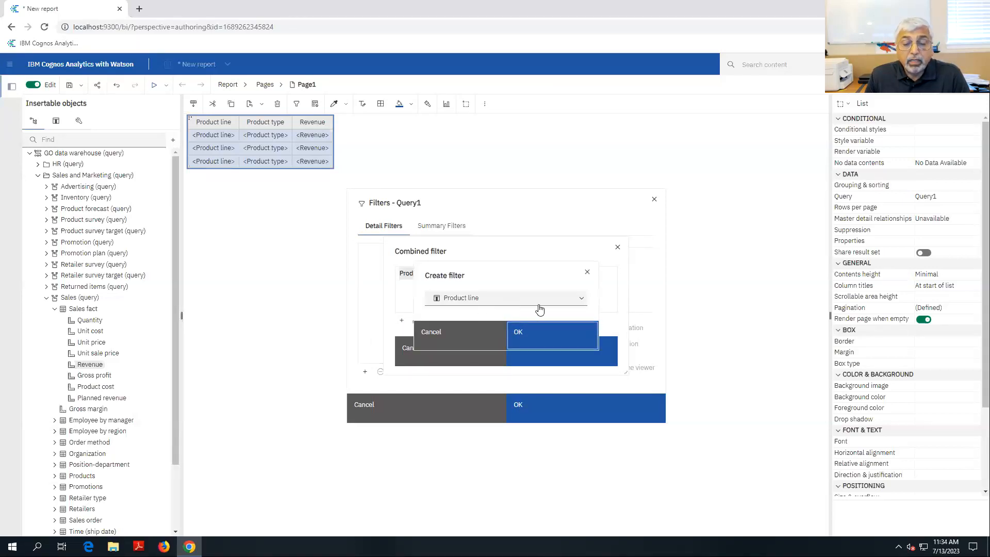
left_click(578, 300)
left_click(469, 332)
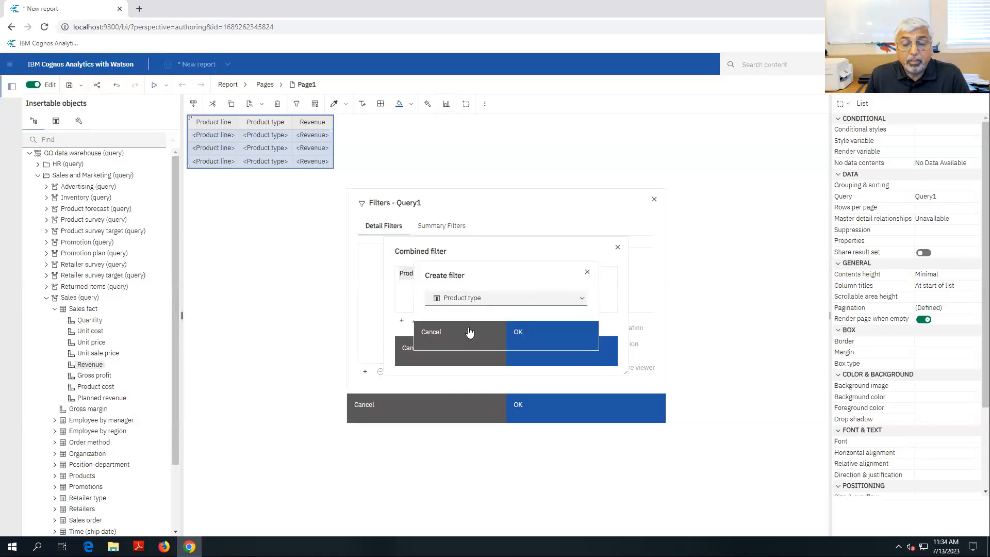
left_click(539, 332)
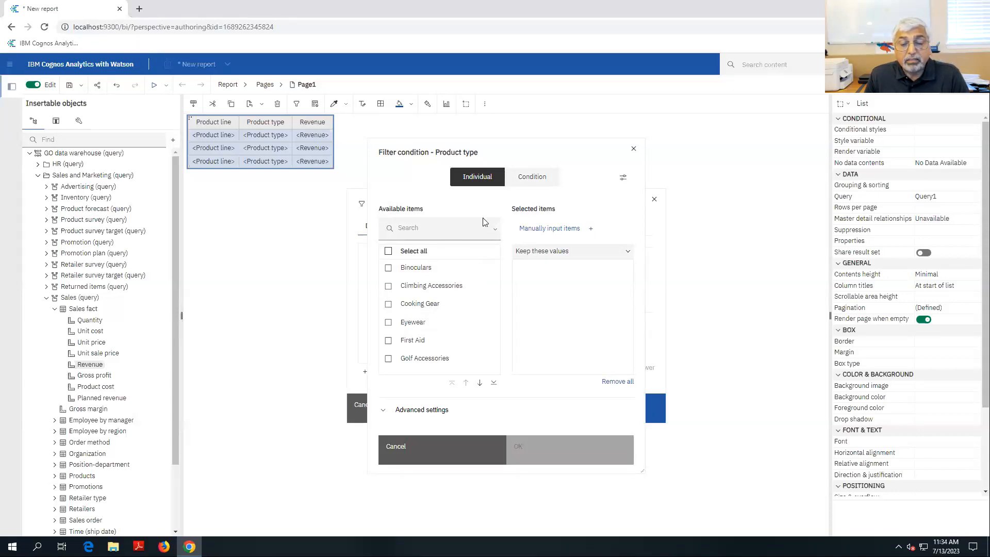
left_click(532, 177)
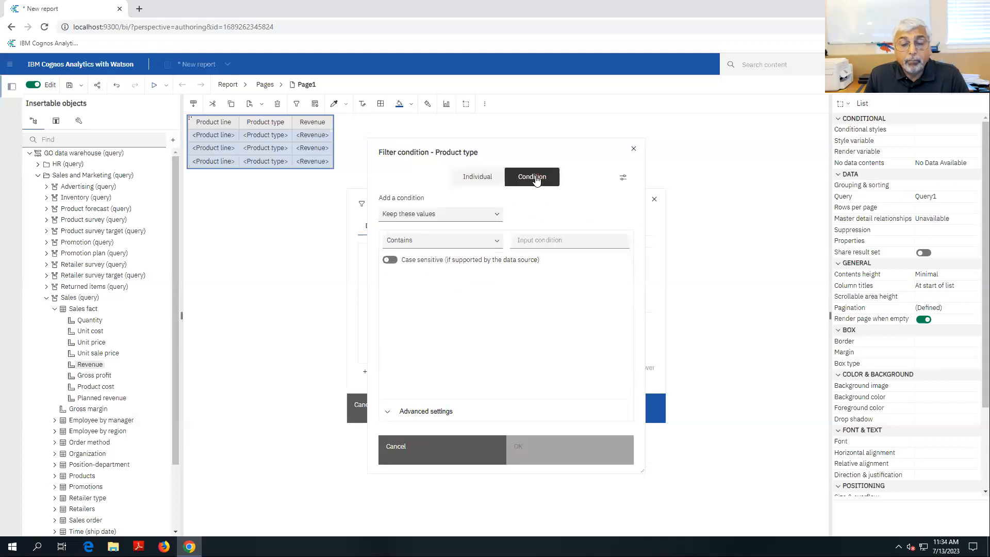
left_click(525, 243)
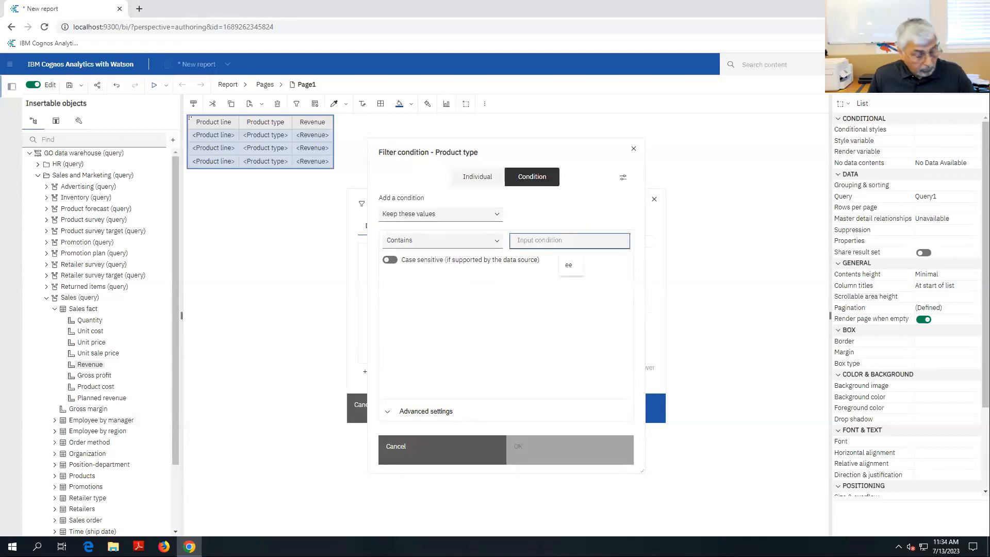
type("Accessories")
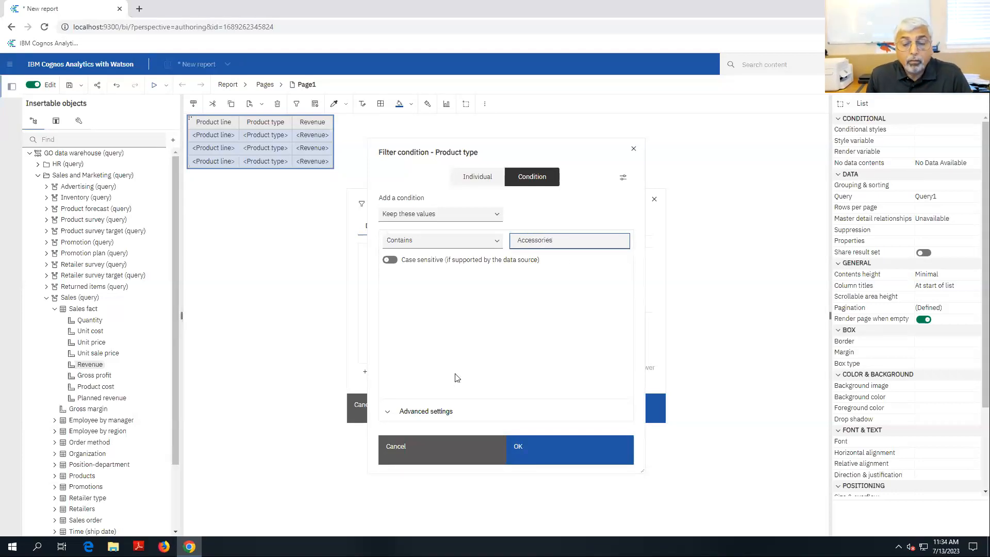
left_click(527, 461)
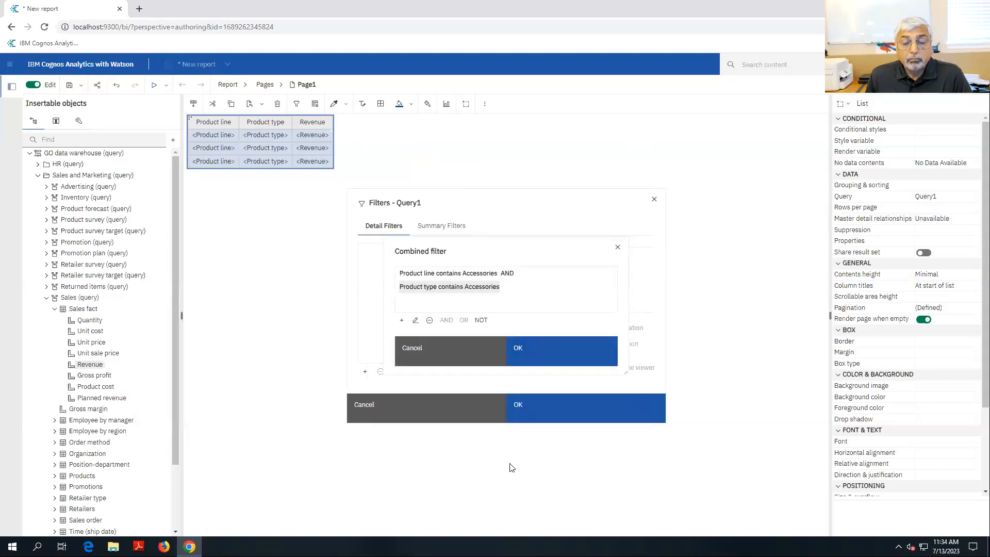
Change the operator joining the two conditions from AND to OR and save the filters.
left_click(508, 276)
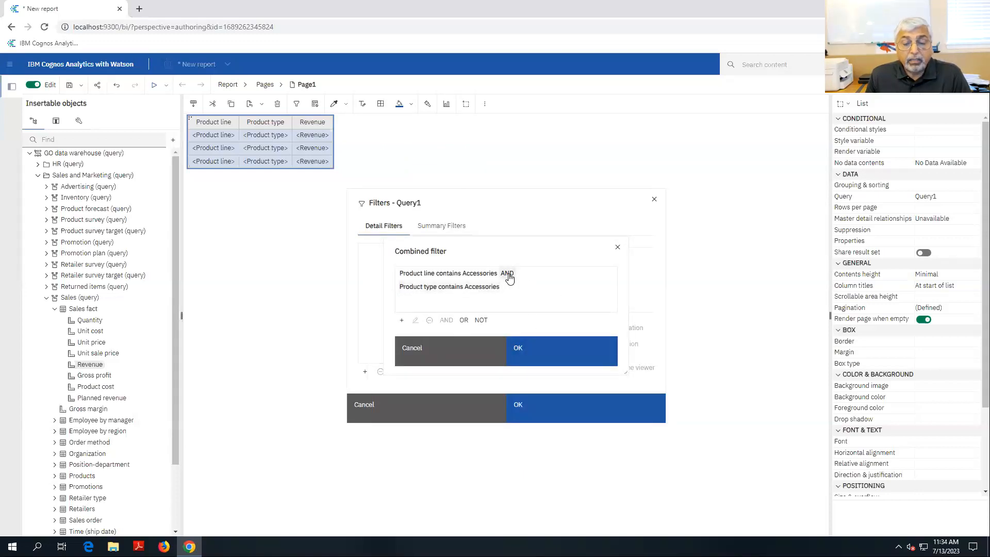
left_click(464, 320)
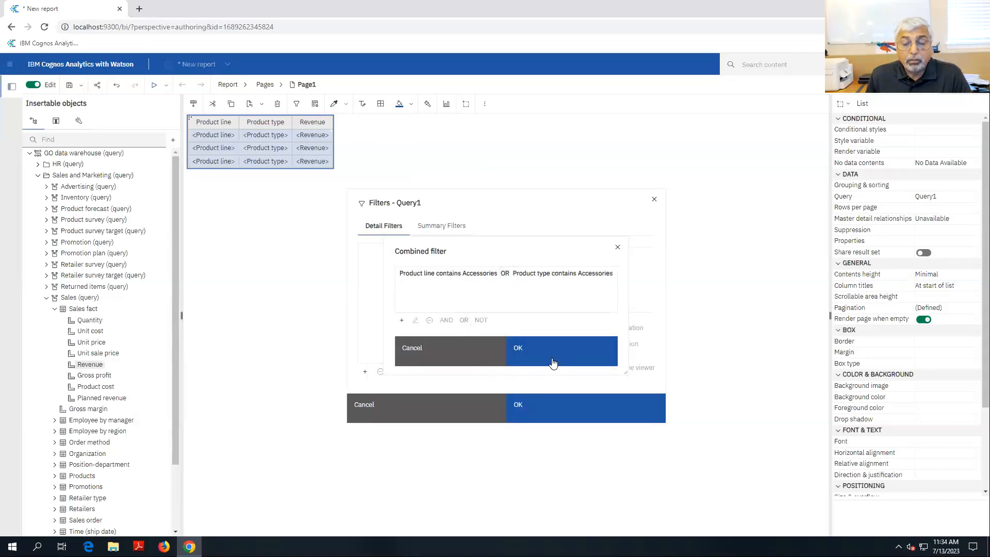
left_click(525, 355)
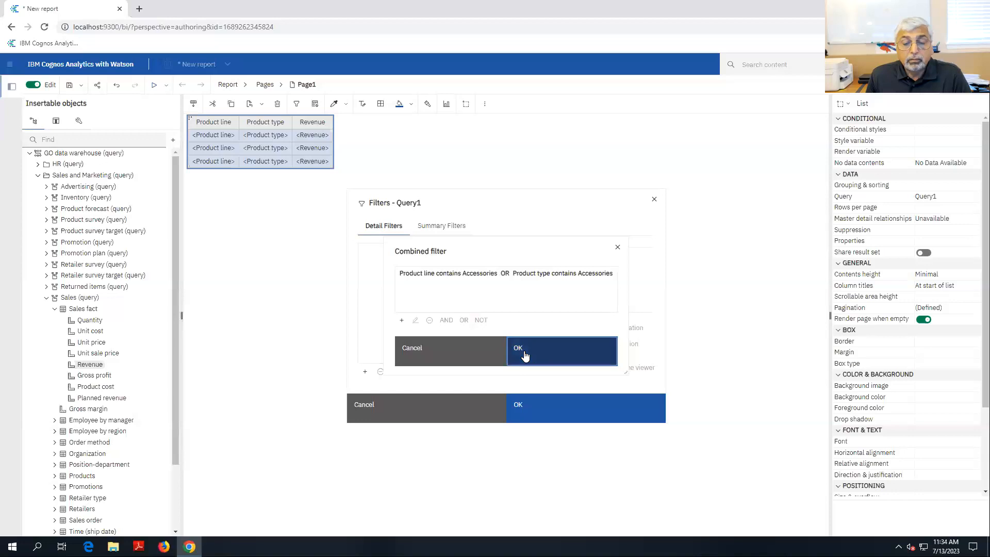
left_click(528, 413)
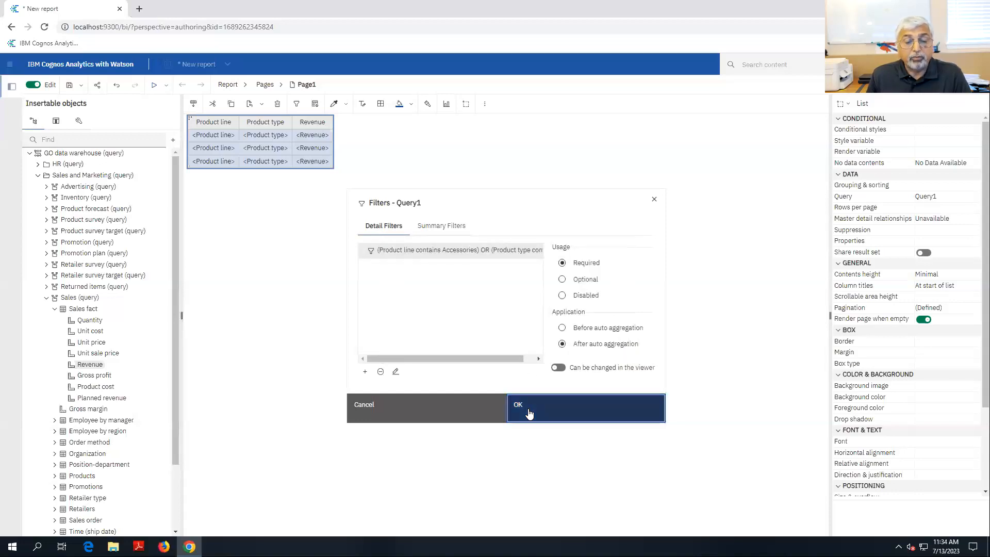
Run the report, review the seven Accessories product types with revenue, then close the output.
left_click(154, 85)
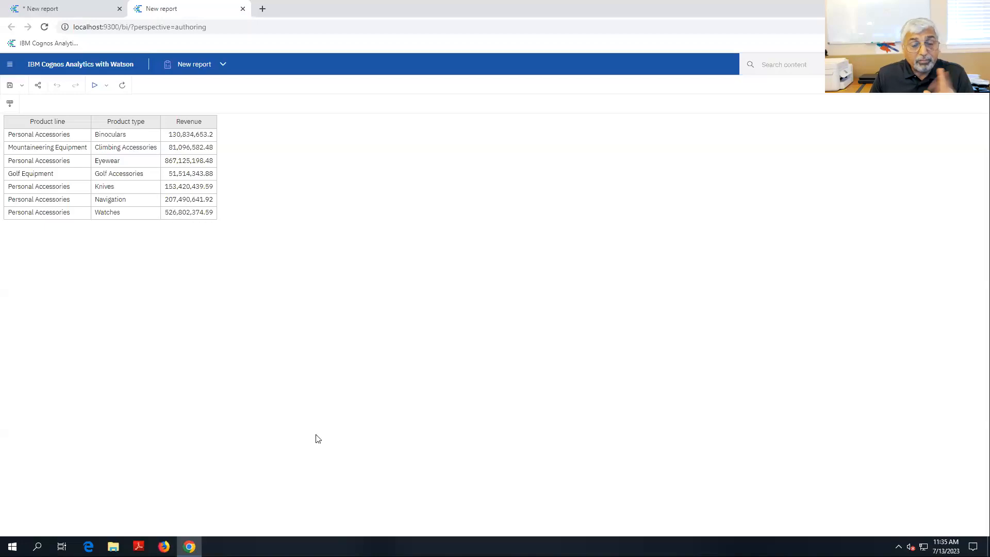
left_click(243, 9)
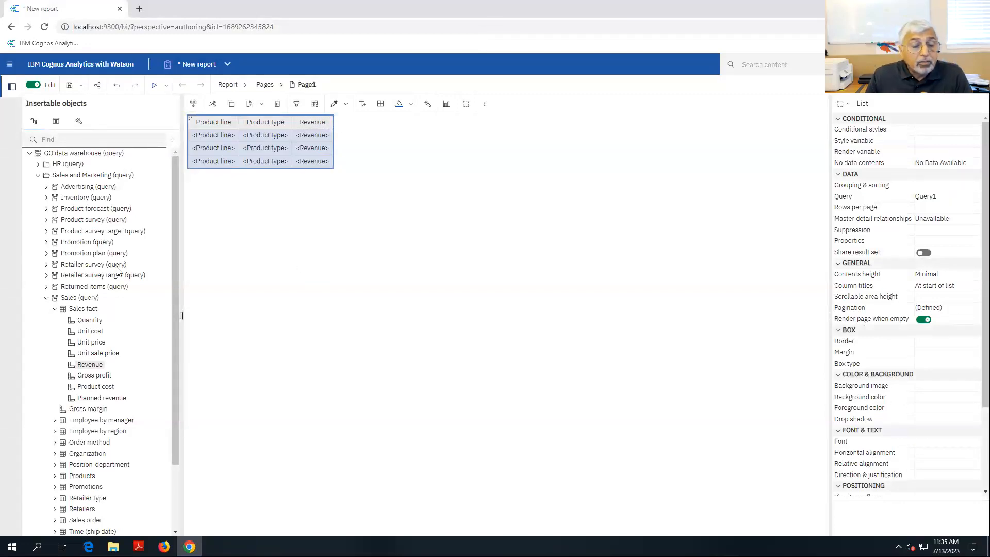
Drag a Visualization from the Toolbox below the list and insert a plain Pie chart.
left_click(79, 122)
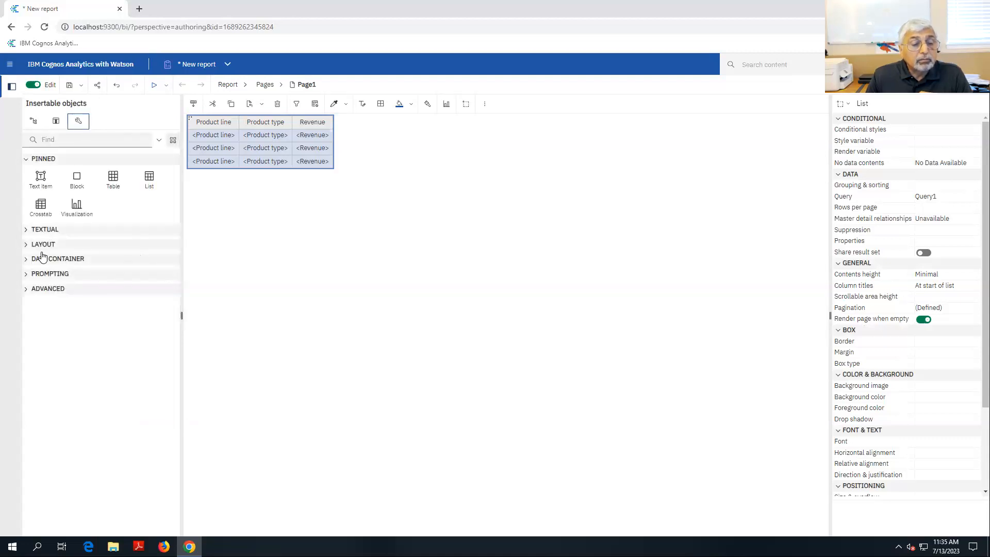
left_click_drag(76, 206, 381, 327)
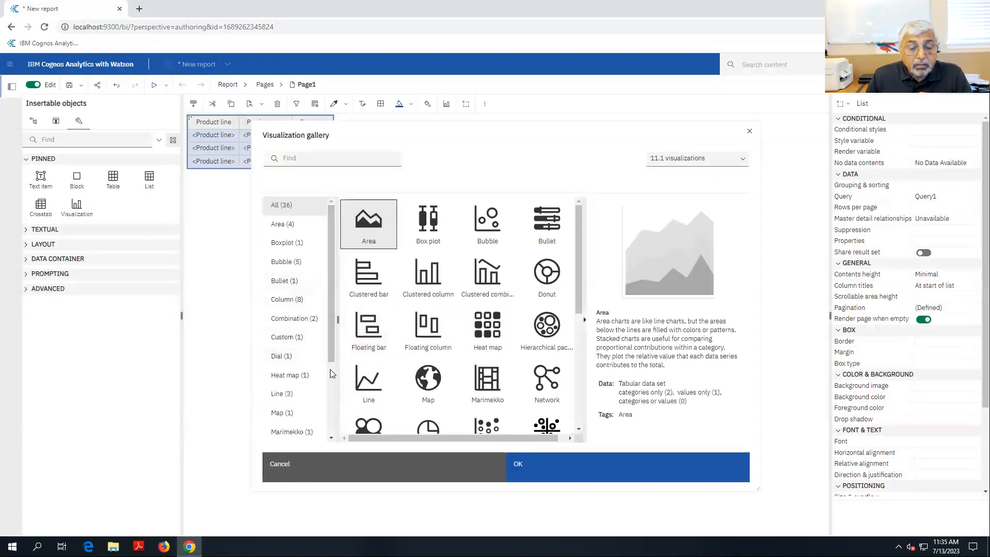
left_click_drag(328, 296, 338, 352)
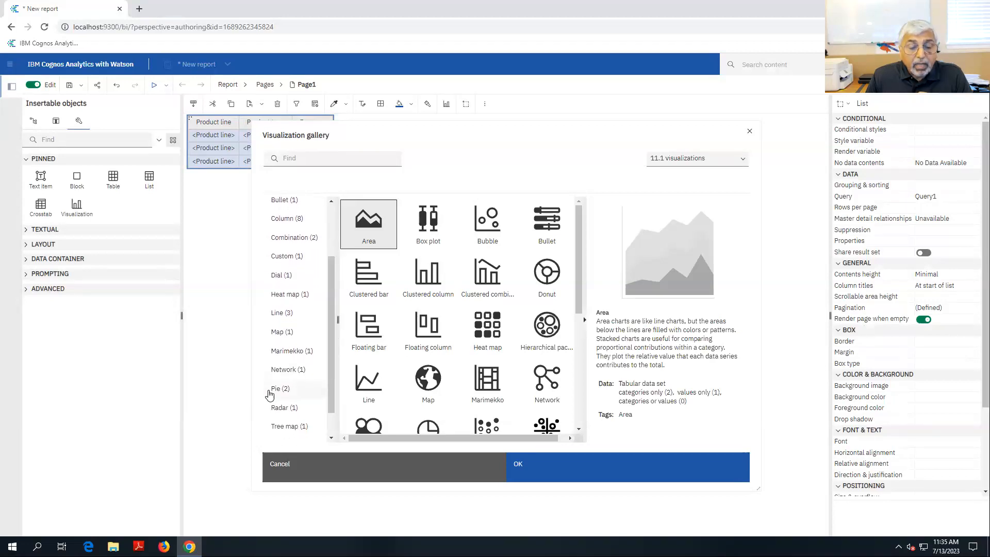
left_click(279, 391)
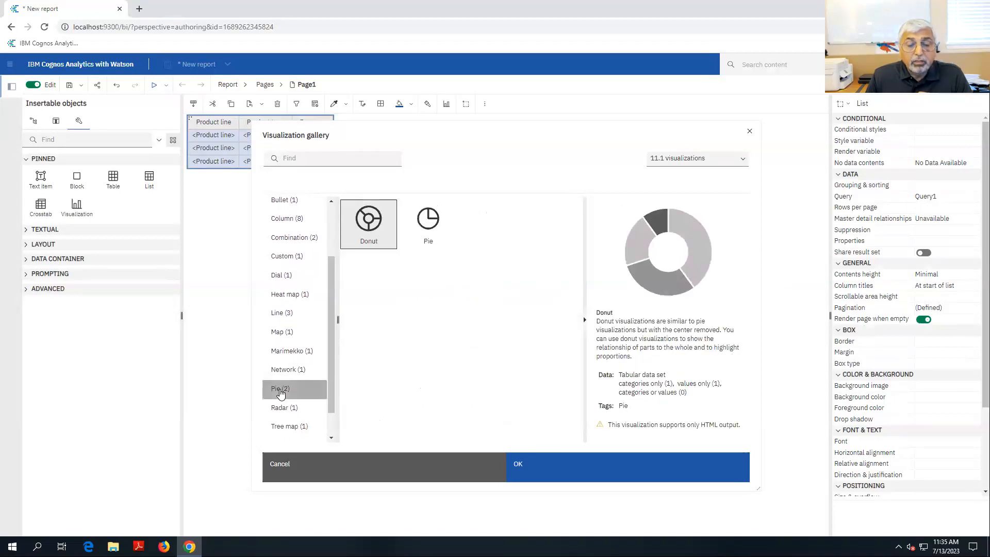
left_click(428, 228)
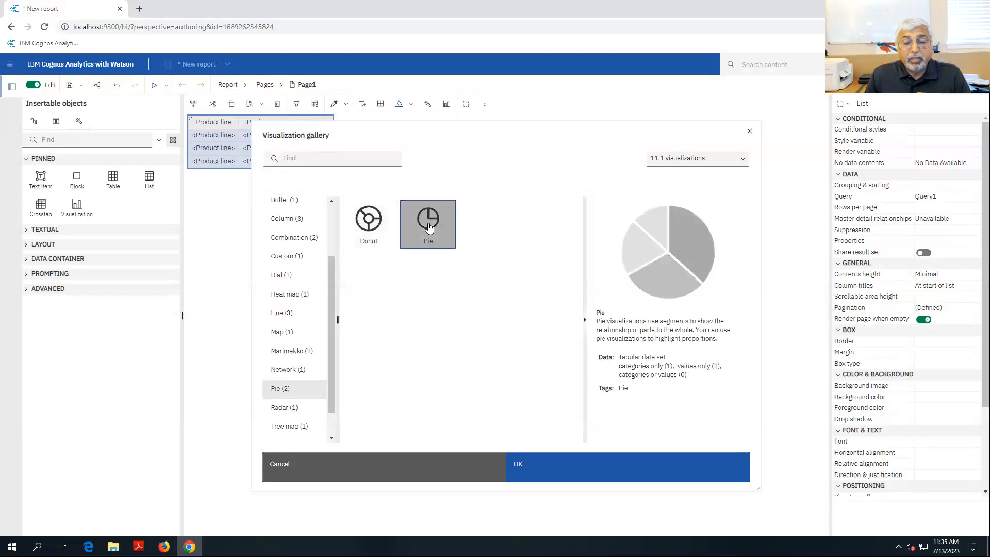
left_click(540, 466)
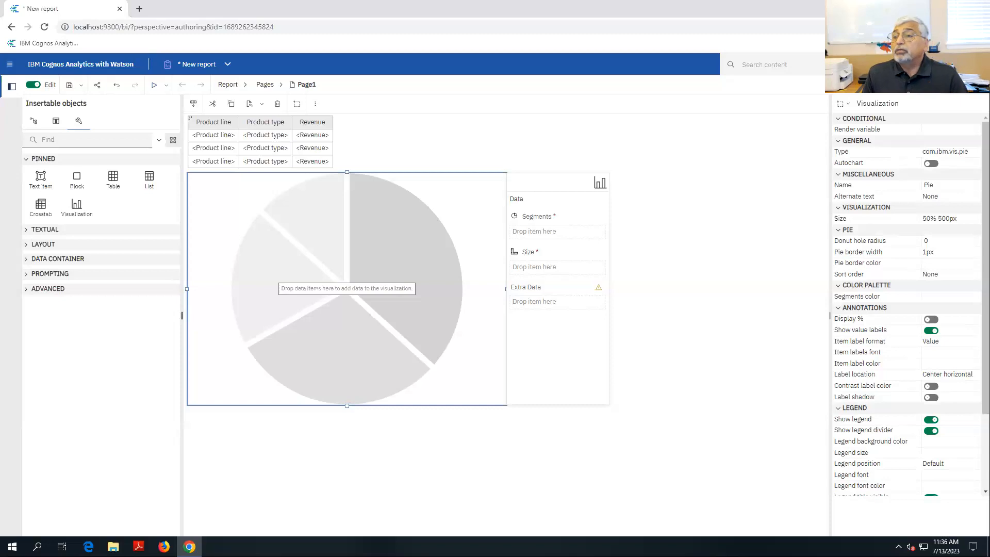
Close the report without saving and advance the slide show to the Reporting-2 slide.
left_click(227, 70)
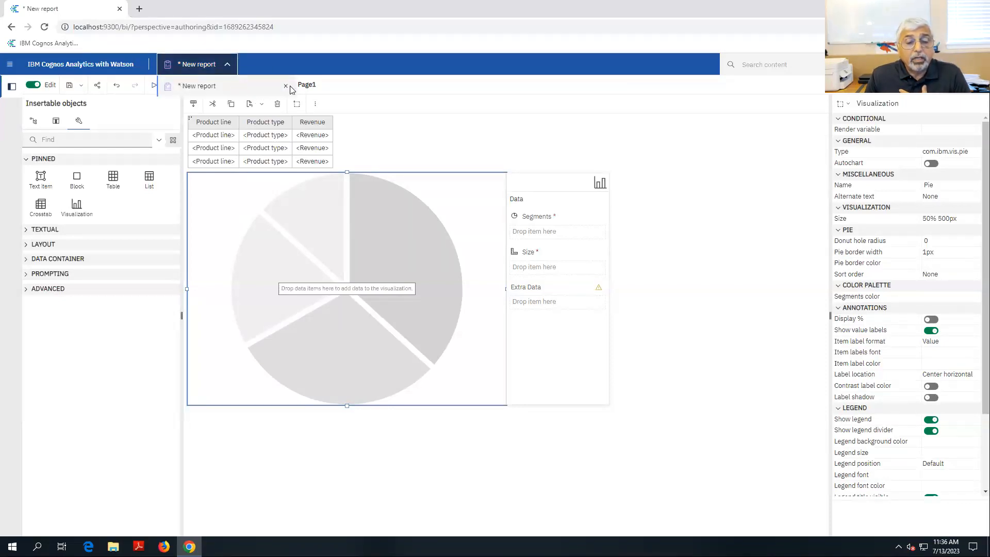
left_click(285, 86)
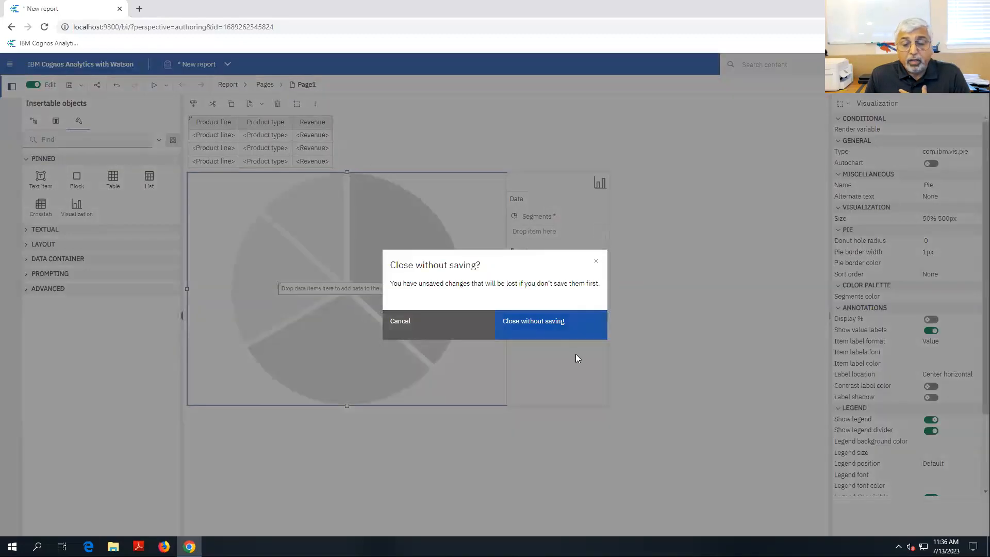
left_click(526, 333)
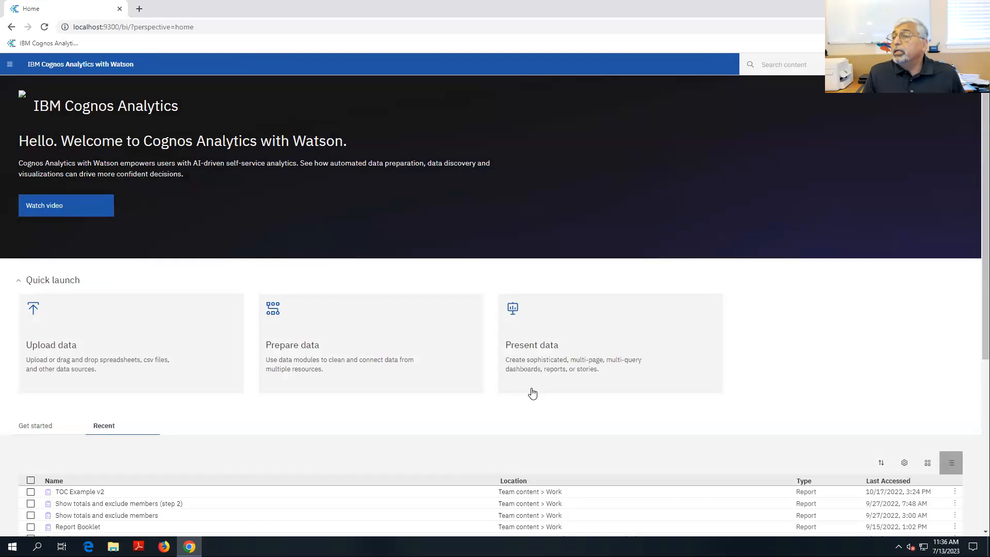
key("alt+Tab")
key("Right")
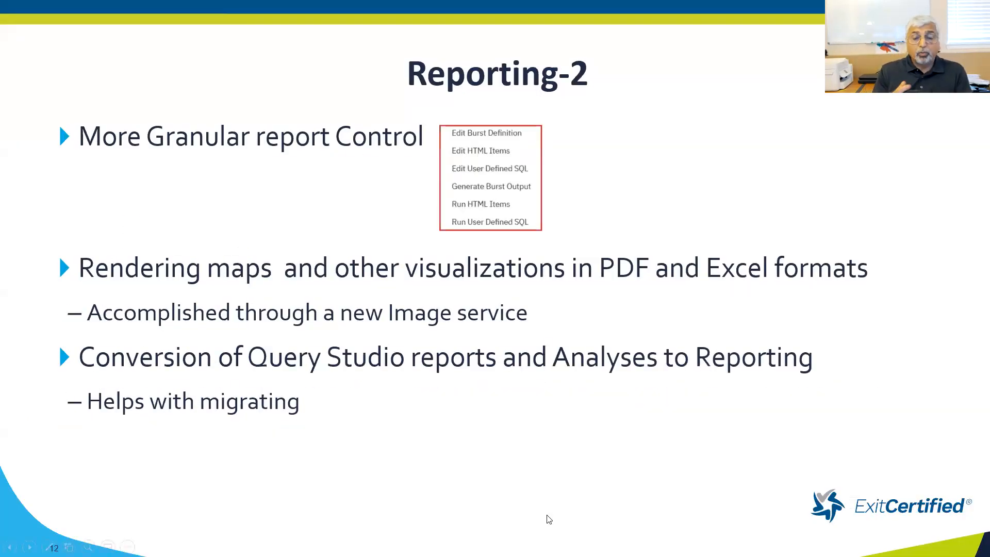
Draw a red ink line under 'Granular' and 'report' on the Reporting-2 slide.
left_click_drag(151, 153, 340, 151)
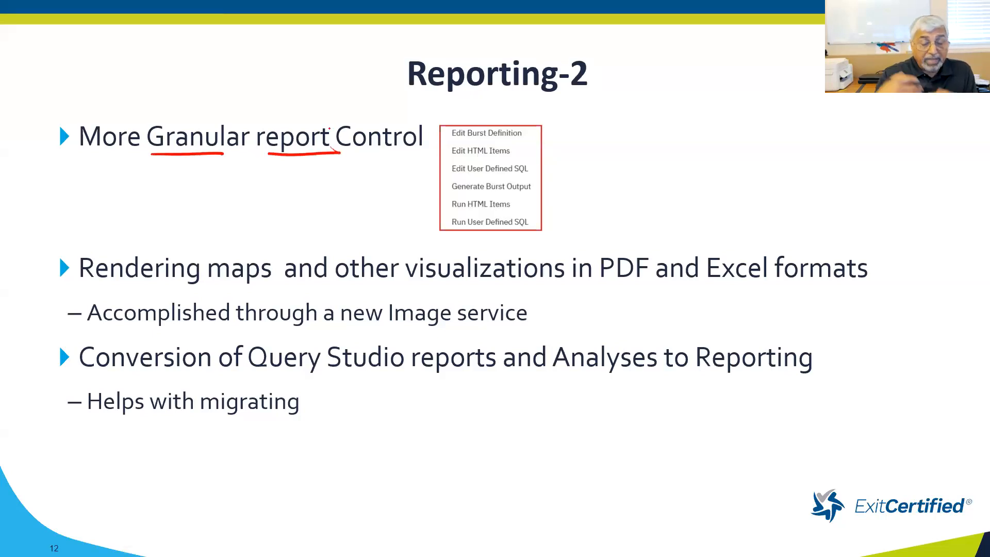